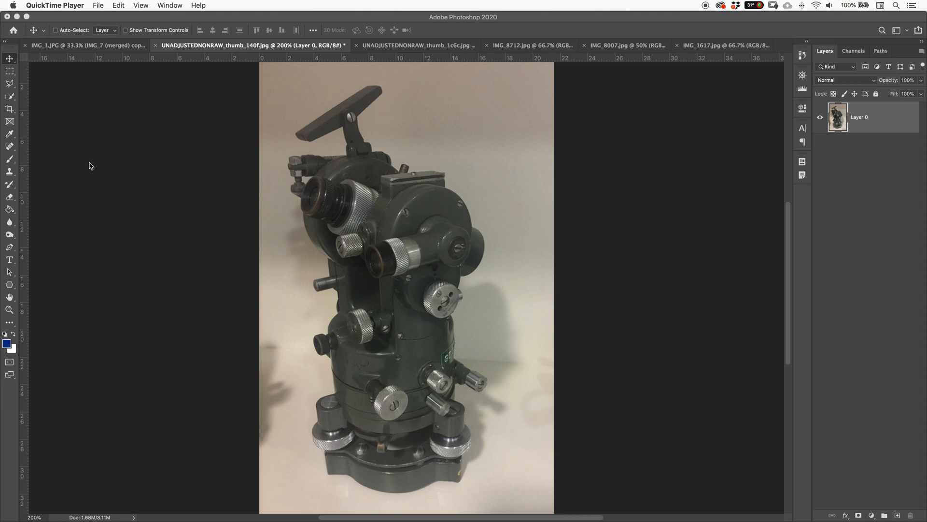
Step: Review the variants of the marquee, lasso, quick selection and pen tools and the available selection commands
{"action": "left_click", "coordinate": [10, 73]}
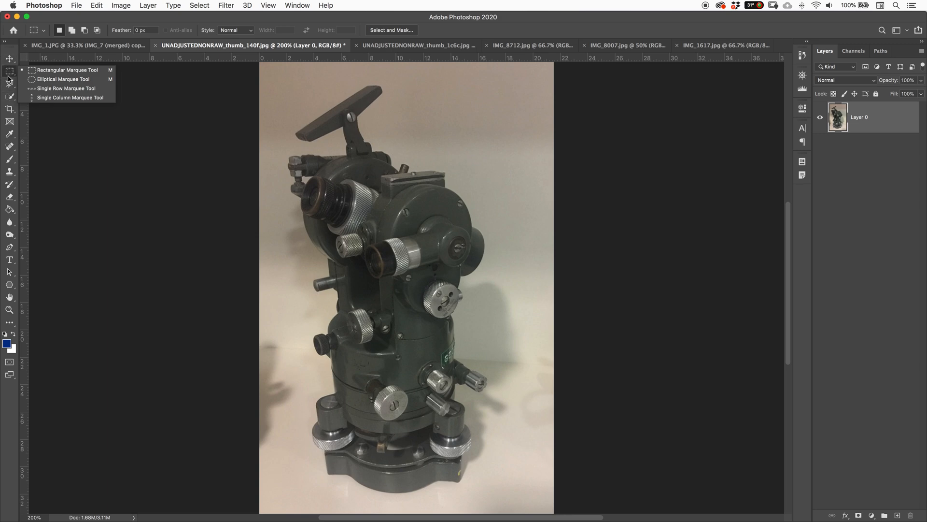
{"action": "left_click", "coordinate": [10, 59]}
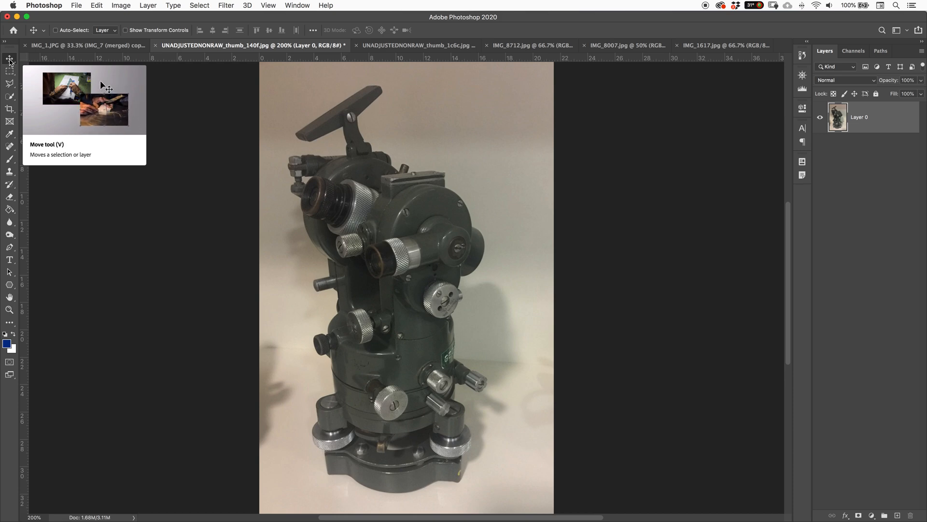
{"action": "left_click", "coordinate": [10, 72]}
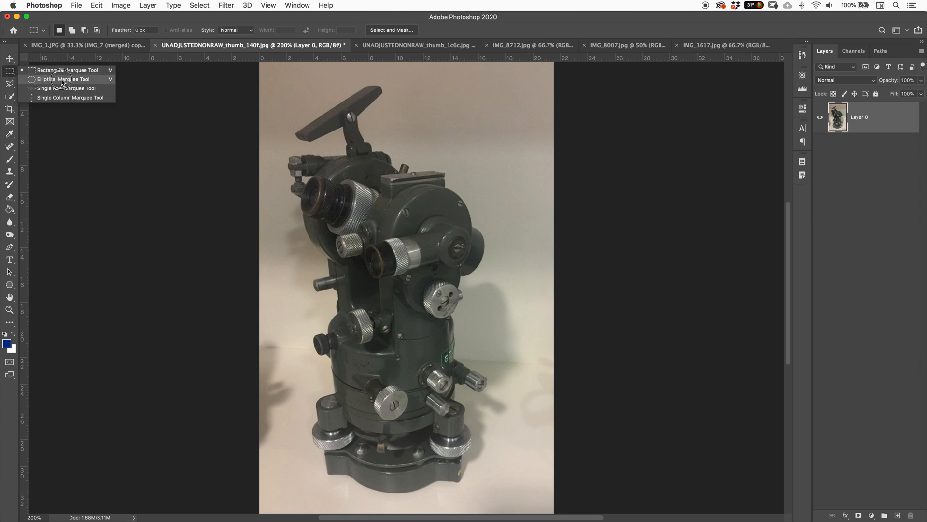
{"action": "left_click", "coordinate": [9, 84]}
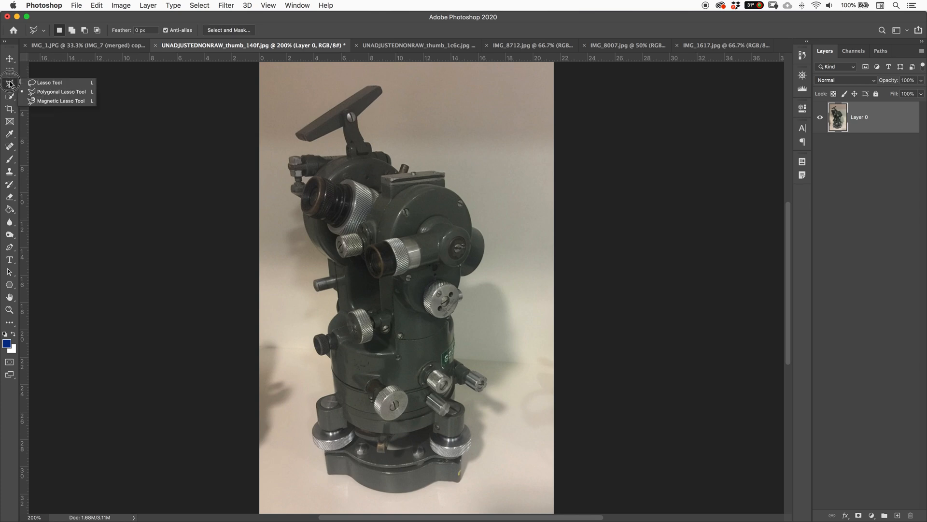
{"action": "left_click", "coordinate": [10, 96]}
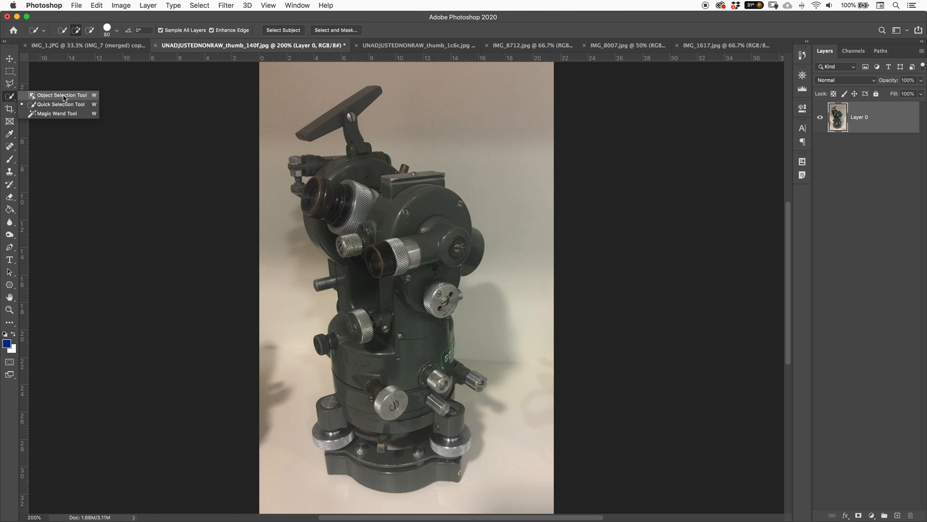
{"action": "left_click", "coordinate": [8, 99]}
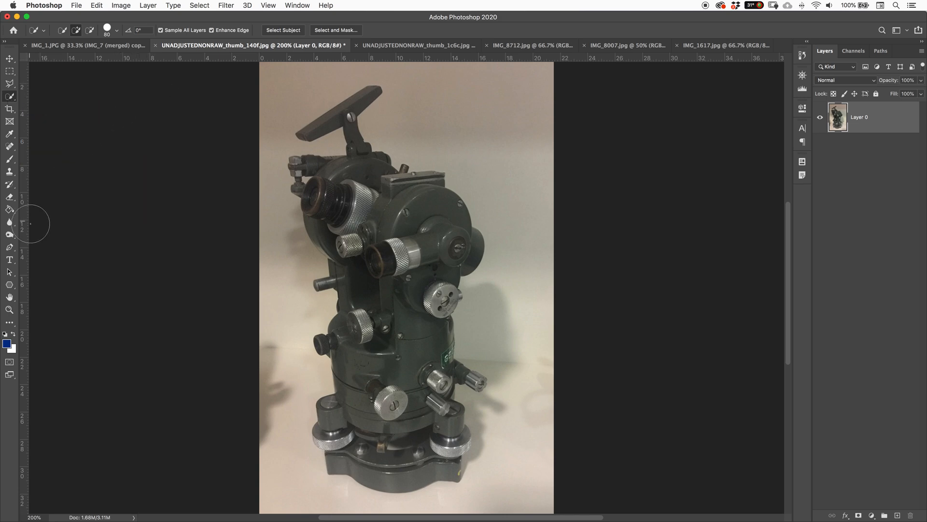
{"action": "left_click", "coordinate": [10, 247]}
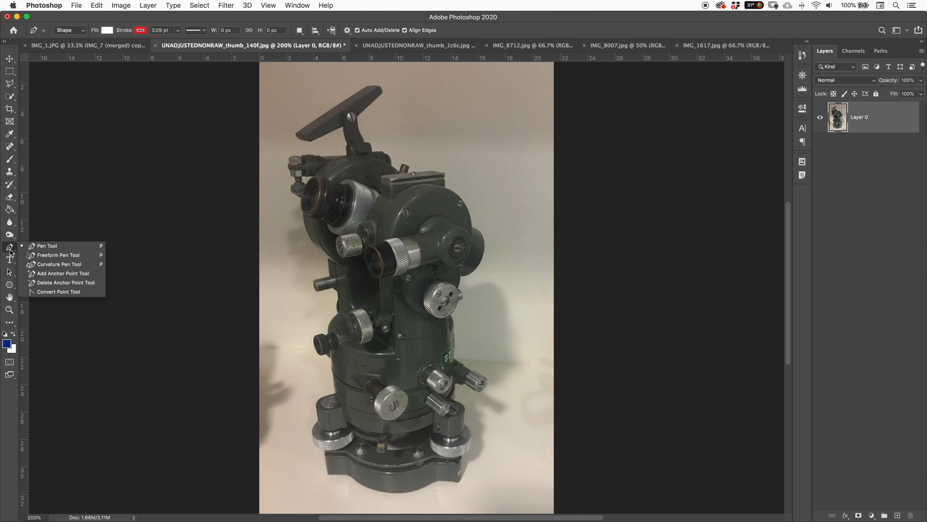
{"action": "left_click", "coordinate": [9, 247]}
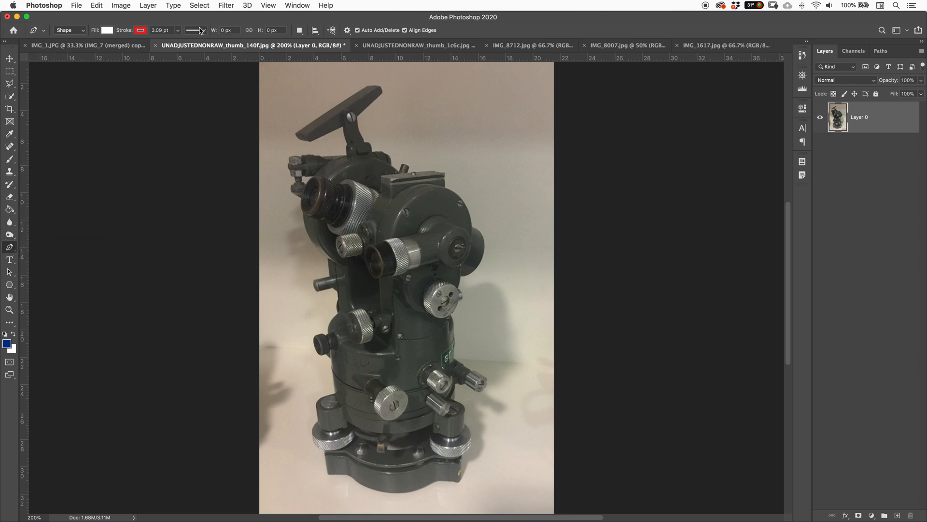
{"action": "left_click", "coordinate": [199, 6]}
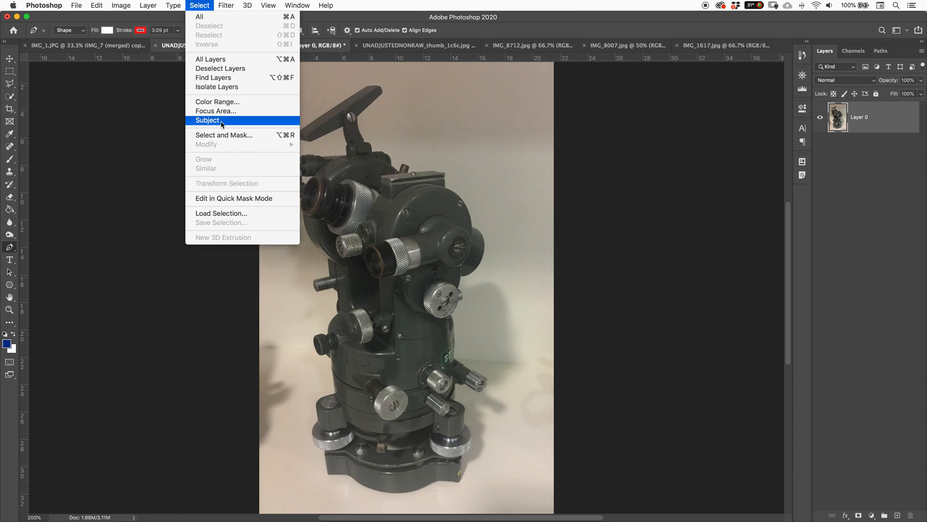
{"action": "left_click", "coordinate": [192, 121]}
Step: Magnify the instrument photo to 12800% to examine its individual pixels, and return to viewing the whole photo
{"action": "key", "text": "v"}
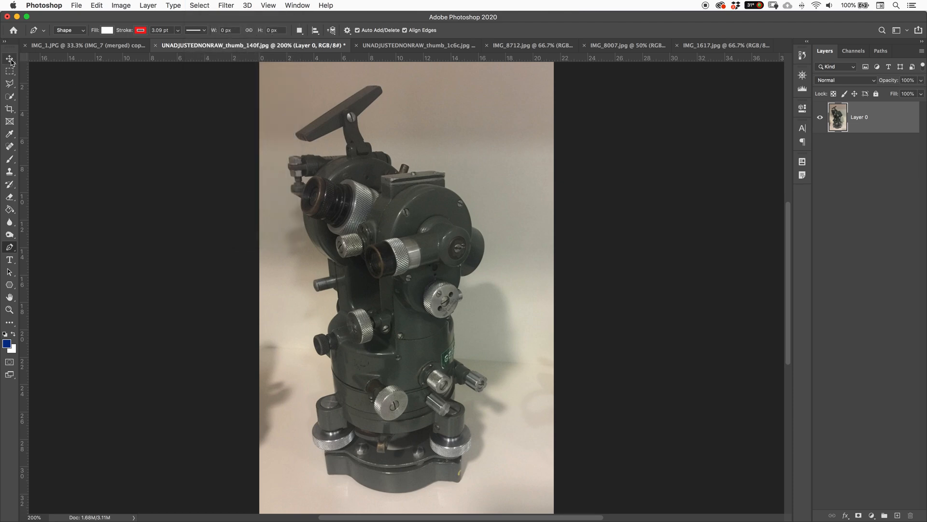
{"action": "key", "text": "super+plus"}
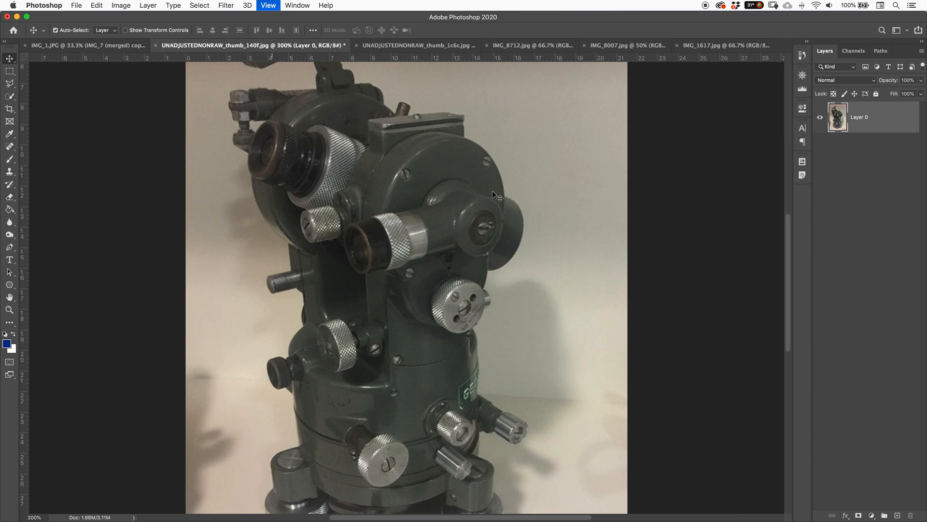
{"action": "left_click_drag", "start_coordinate": [492, 192], "coordinate": [408, 234]}
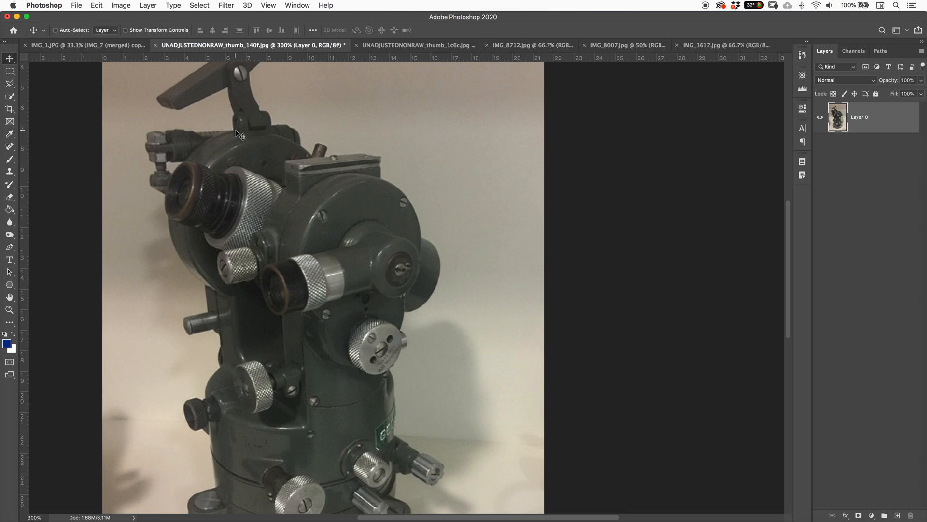
{"action": "key", "text": "super+equal"}
{"action": "key", "text": "super+equal"}
{"action": "key", "text": "super+equal"}
{"action": "key", "text": "super+equal"}
{"action": "key", "text": "super+equal"}
{"action": "key", "text": "super+equal"}
{"action": "key", "text": "super+equal"}
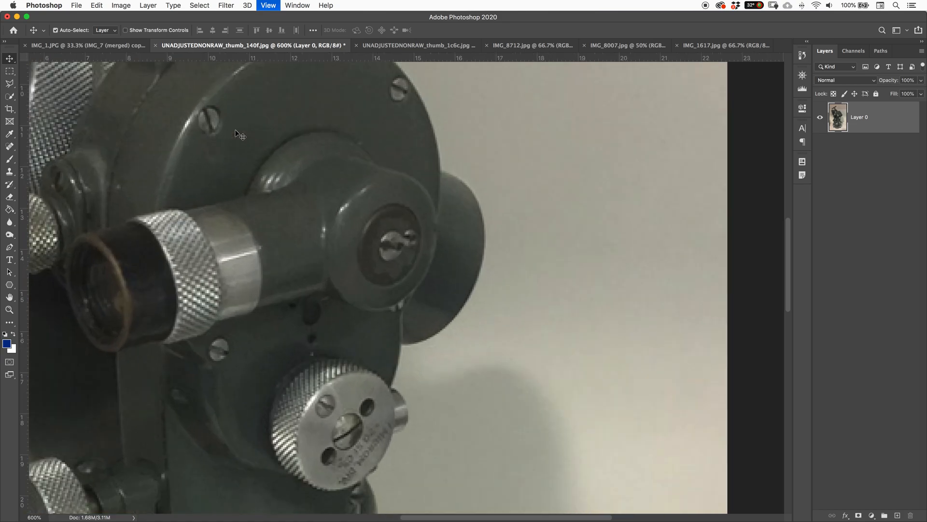
{"action": "key", "text": "super+equal"}
{"action": "key", "text": "super+equal"}
{"action": "key", "text": "super+equal"}
{"action": "key", "text": "super+equal"}
{"action": "key", "text": "super+equal"}
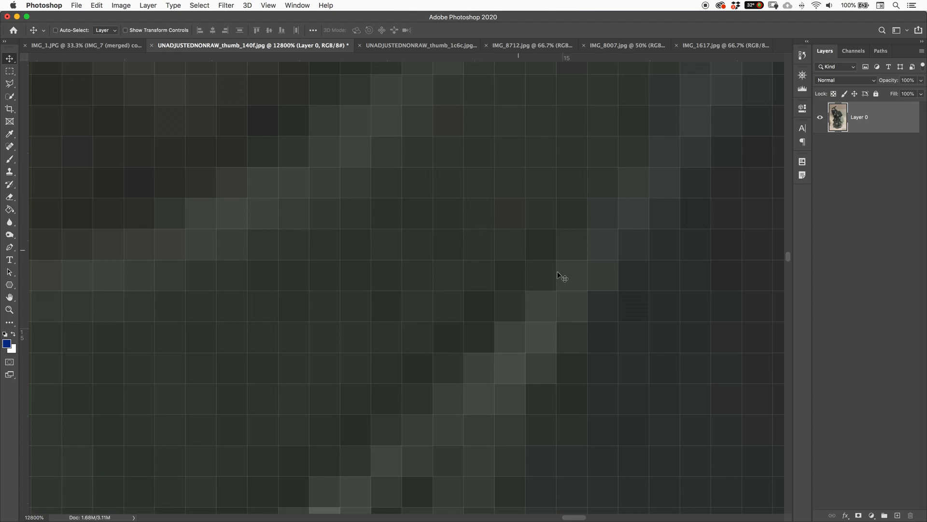
{"action": "key", "text": "super+0"}
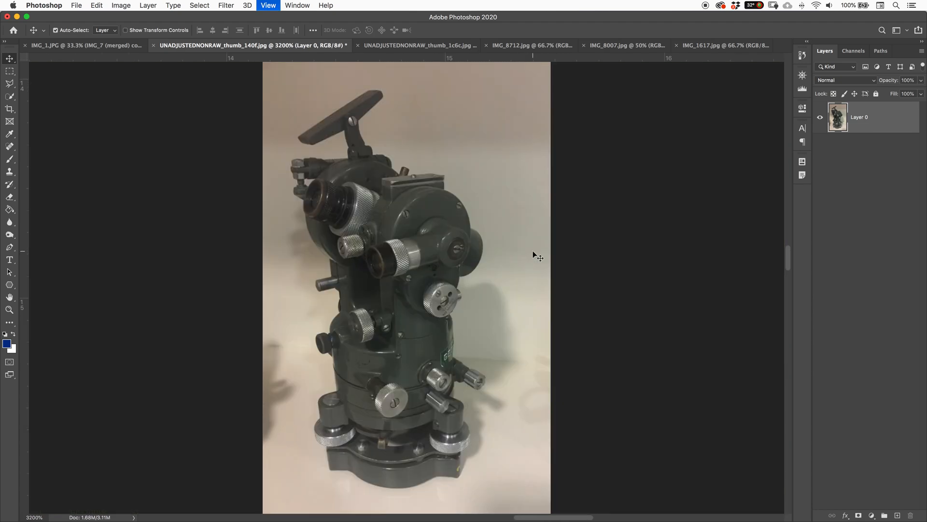
{"action": "key", "text": "super+equal"}
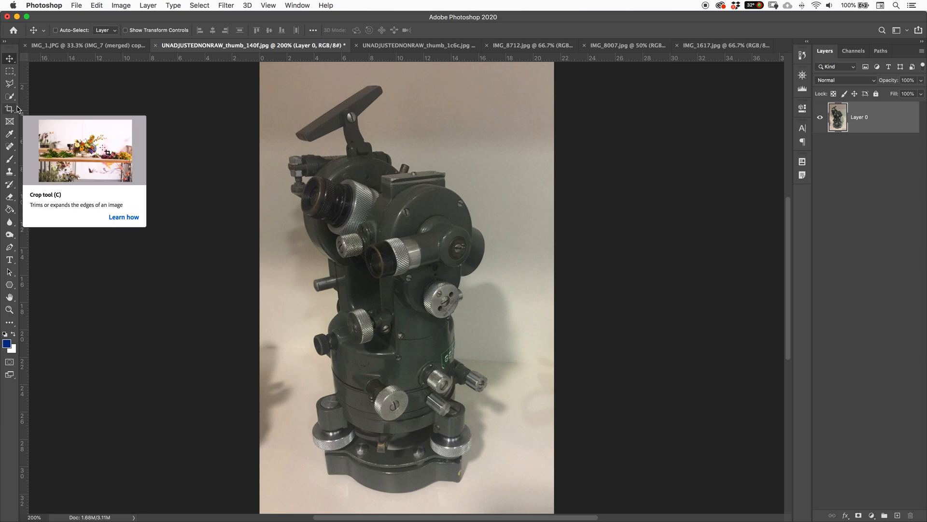
Step: Draw a wide elliptical selection across the upper part of the instrument and the background beside it
{"action": "left_click", "coordinate": [9, 71]}
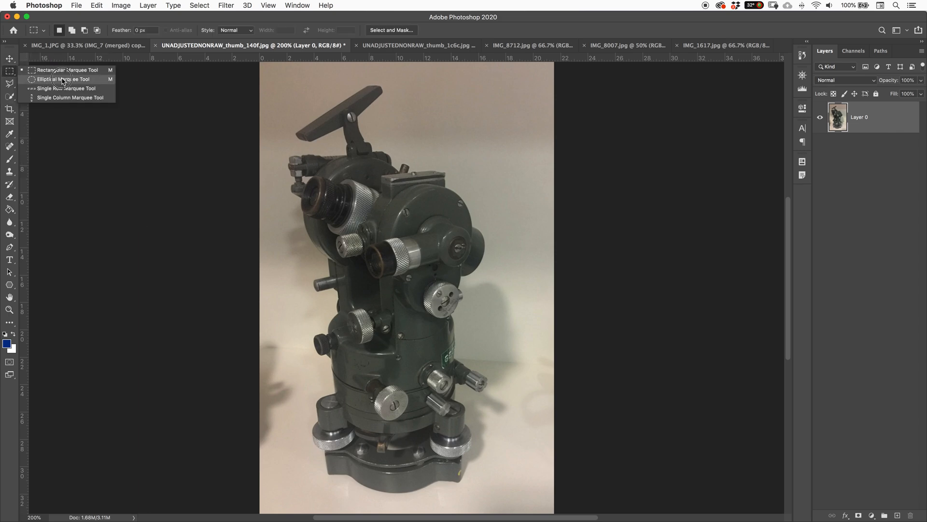
{"action": "left_click", "coordinate": [63, 80]}
{"action": "left_click_drag", "start_coordinate": [317, 113], "coordinate": [510, 208]}
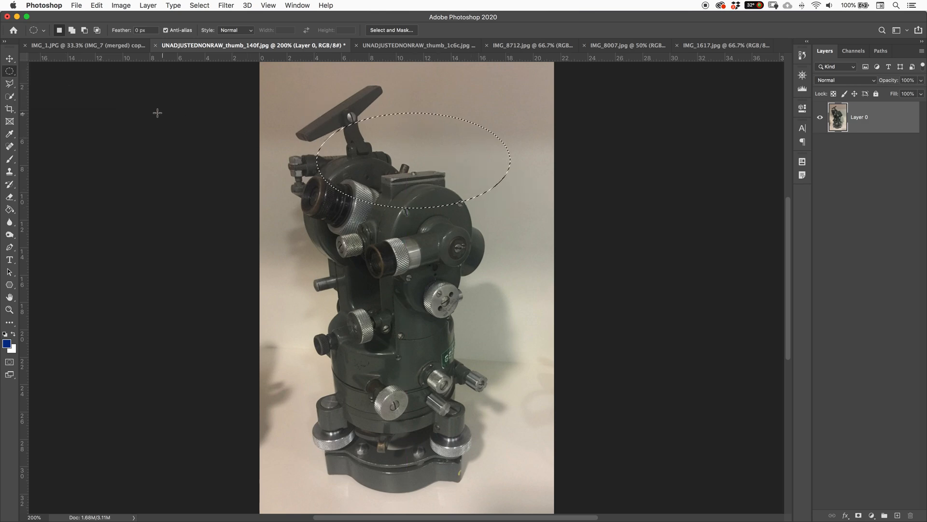
Step: Draw a rectangular marquee selection over the middle of the instrument, replacing the elliptical one
{"action": "left_click", "coordinate": [9, 71]}
{"action": "left_click", "coordinate": [64, 71]}
{"action": "left_click_drag", "start_coordinate": [356, 225], "coordinate": [486, 372]}
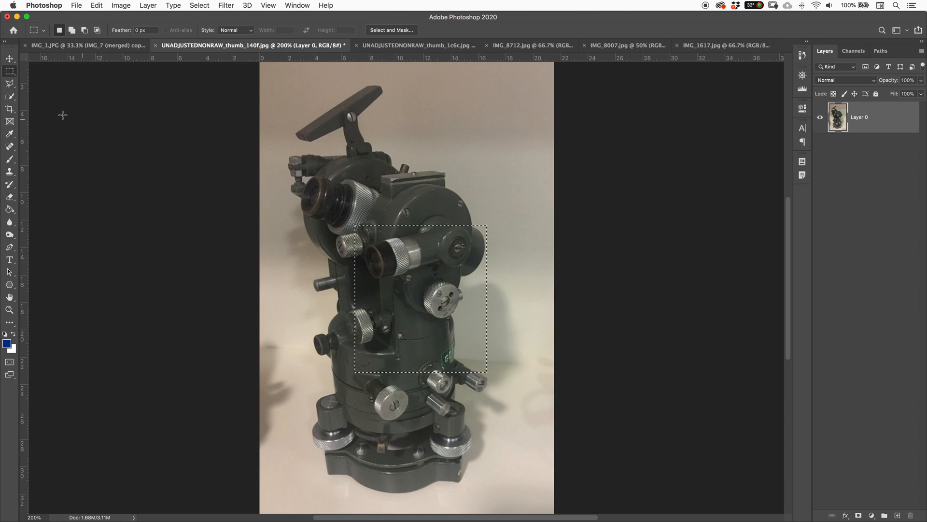
Step: Try a tall elliptical selection along the instrument's right side and undo it
{"action": "left_click", "coordinate": [9, 71]}
{"action": "left_click", "coordinate": [63, 79]}
{"action": "left_click_drag", "start_coordinate": [411, 145], "coordinate": [552, 440]}
{"action": "key", "text": "super+z"}
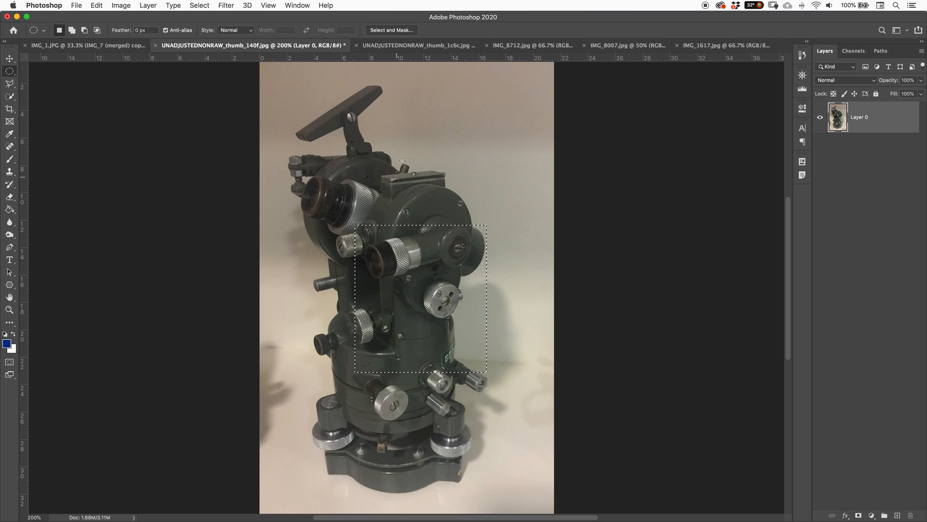
Step: Practise drawing elliptical and circular selections of different sizes over the instrument, clearing them between attempts
{"action": "left_click", "coordinate": [438, 110]}
{"action": "left_click_drag", "start_coordinate": [354, 118], "coordinate": [548, 322]}
{"action": "left_click", "coordinate": [495, 101]}
{"action": "left_click_drag", "start_coordinate": [333, 131], "coordinate": [486, 268]}
{"action": "left_click_drag", "start_coordinate": [276, 81], "coordinate": [323, 129]}
{"action": "mouse_move", "coordinate": [300, 93]}
{"action": "left_mouse_down"}
{"action": "mouse_move", "coordinate": [459, 326]}
{"action": "mouse_move", "coordinate": [326, 293]}
{"action": "left_mouse_up"}
{"action": "left_click", "coordinate": [254, 158]}
{"action": "left_click_drag", "start_coordinate": [240, 138], "coordinate": [473, 380]}
{"action": "left_click", "coordinate": [496, 320]}
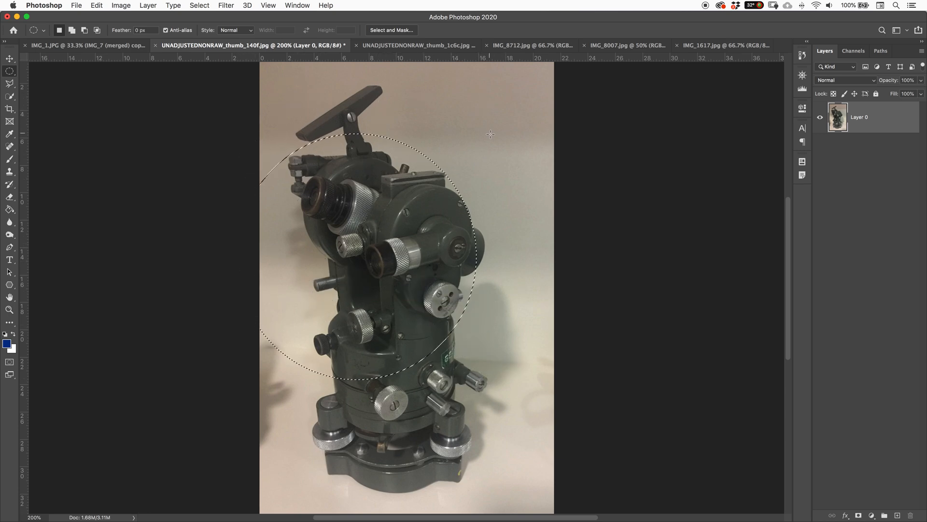
Step: Draw a tiny elliptical selection in the plain background to the upper right of the instrument and inspect it at 300%
{"action": "left_click_drag", "start_coordinate": [489, 124], "coordinate": [491, 127]}
{"action": "key", "text": "super+plus"}
{"action": "scroll", "coordinate": [467, 228], "scroll_direction": "up", "scroll_amount": 5}
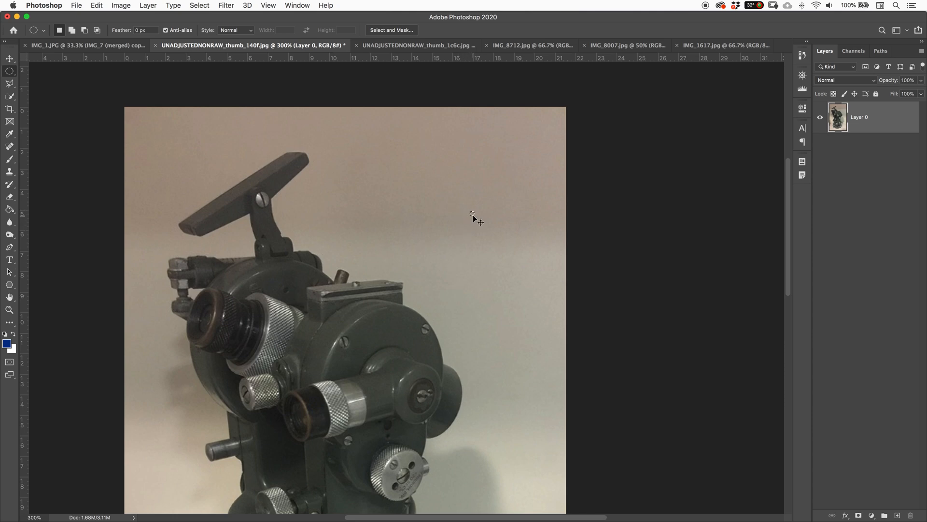
{"action": "key", "text": "super+0"}
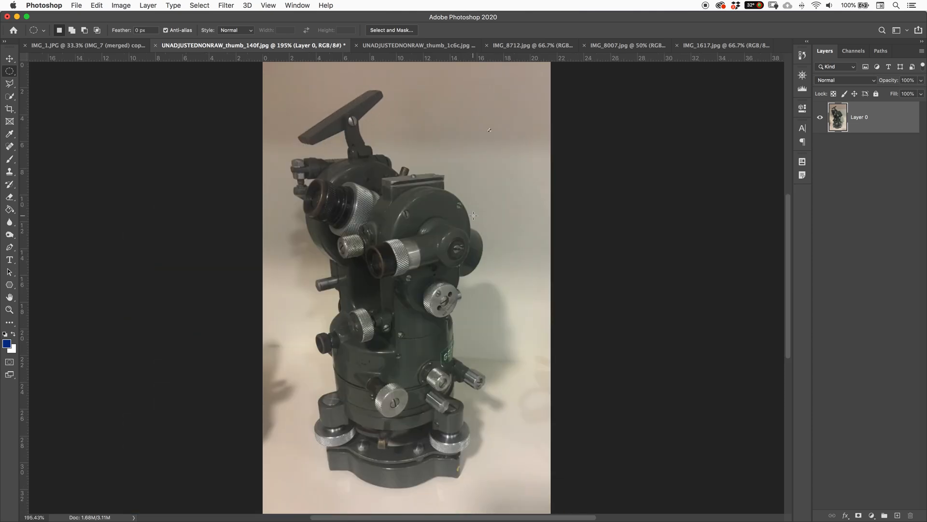
Step: Dab blue inside the tiny background selection with the 250-size Brush, inspect it at 400% and remove the paint
{"action": "key", "text": "b"}
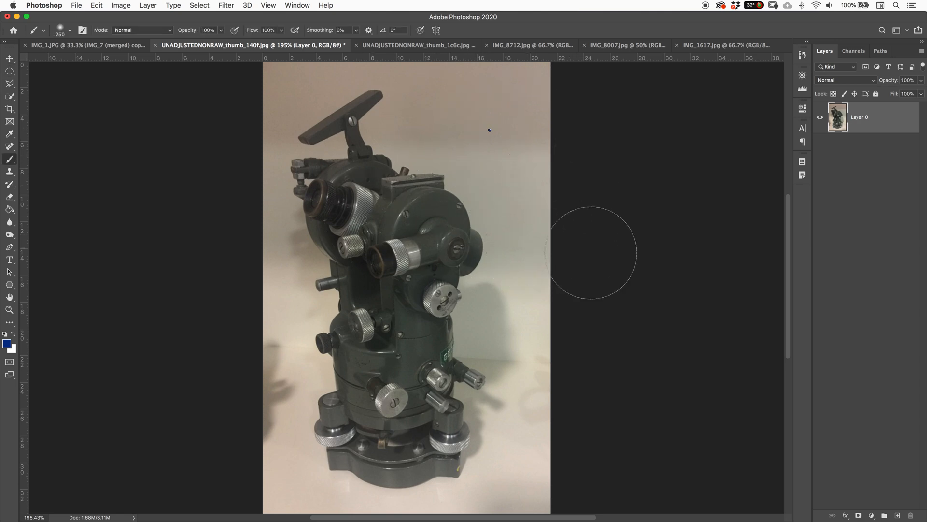
{"action": "key", "text": "super+equal"}
{"action": "key", "text": "super+equal"}
{"action": "key", "text": "super+equal"}
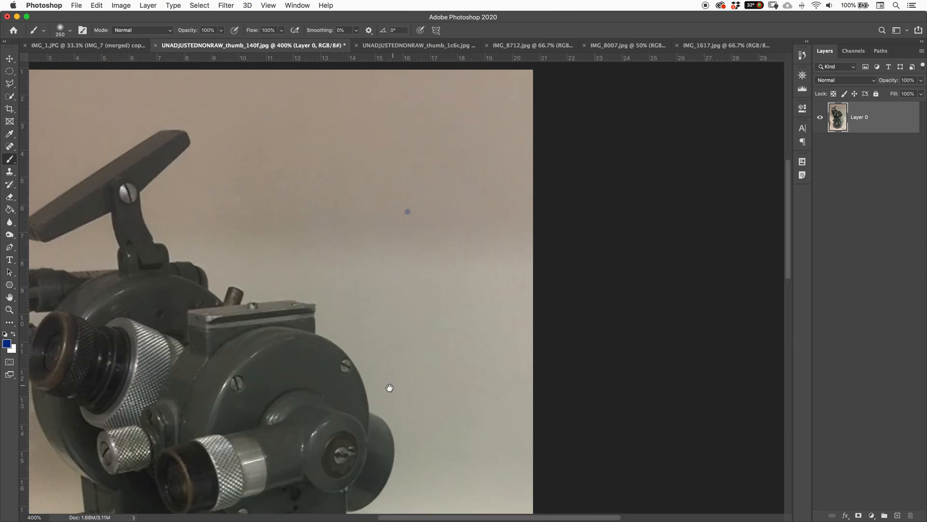
{"action": "scroll", "coordinate": [390, 389], "scroll_direction": "up", "scroll_amount": 3}
{"action": "scroll", "coordinate": [401, 349], "scroll_direction": "down", "scroll_amount": 1}
{"action": "left_click", "coordinate": [322, 328]}
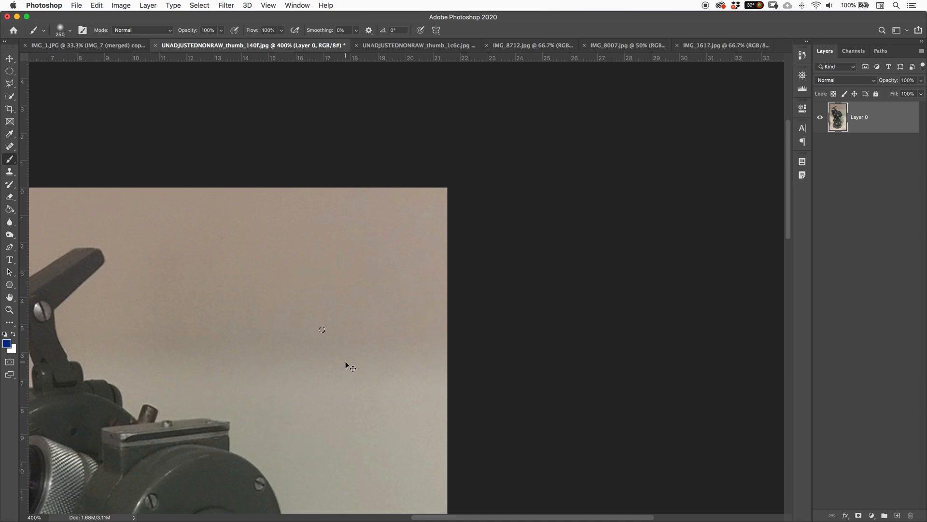
Step: Look up the Deselect command and fit the whole photo in the window
{"action": "left_click", "coordinate": [202, 7]}
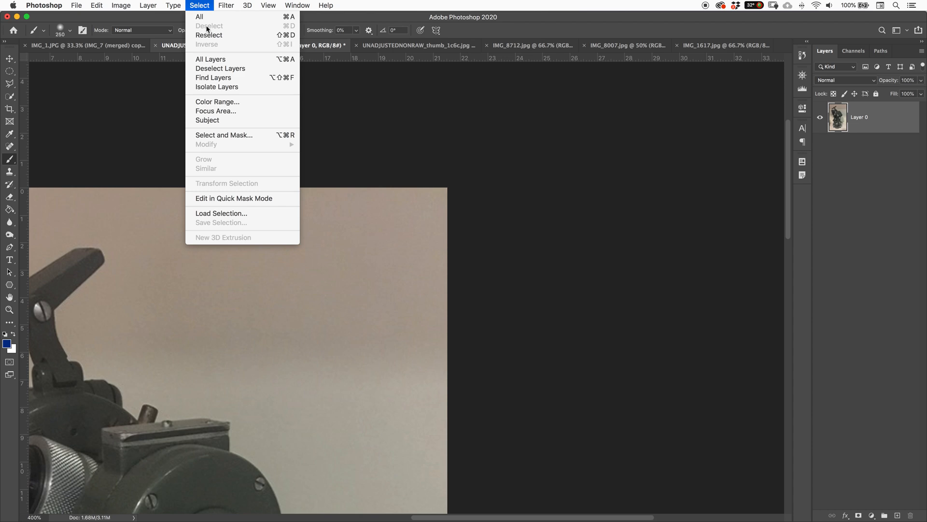
{"action": "left_click", "coordinate": [338, 152]}
{"action": "key", "text": "super+0"}
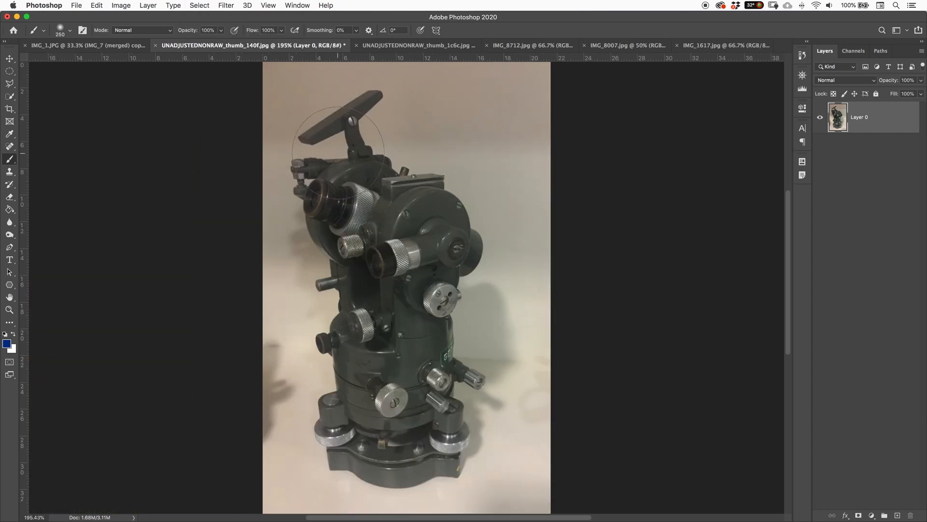
Step: Enlarge the Navigator and use it to view the lower part of the photo at 222.55%
{"action": "left_click", "coordinate": [297, 5]}
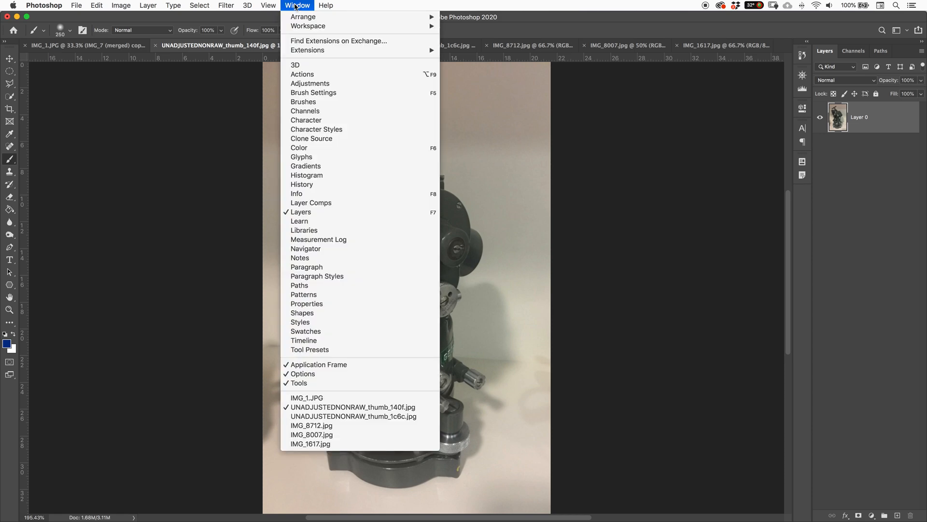
{"action": "left_click", "coordinate": [324, 249]}
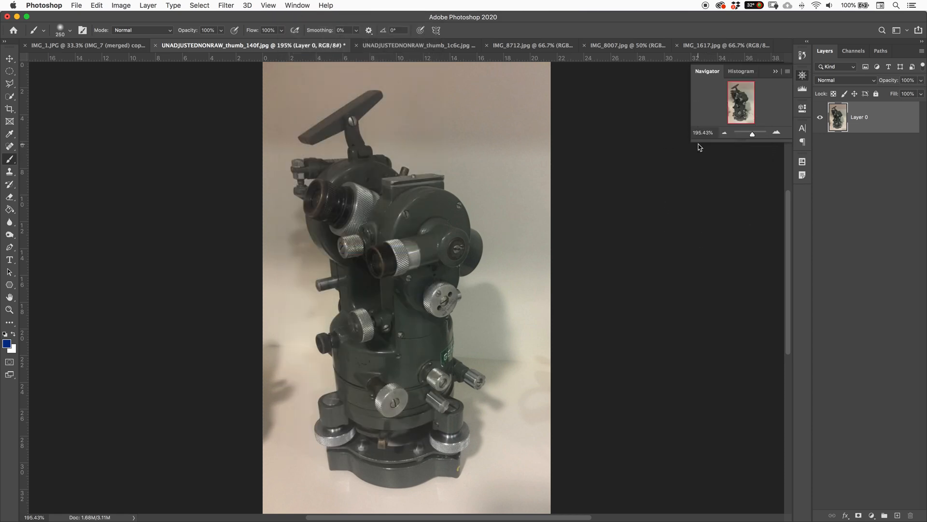
{"action": "left_click_drag", "start_coordinate": [691, 141], "coordinate": [642, 196]}
{"action": "left_click_drag", "start_coordinate": [726, 199], "coordinate": [726, 199]}
{"action": "left_click_drag", "start_coordinate": [713, 163], "coordinate": [706, 179]}
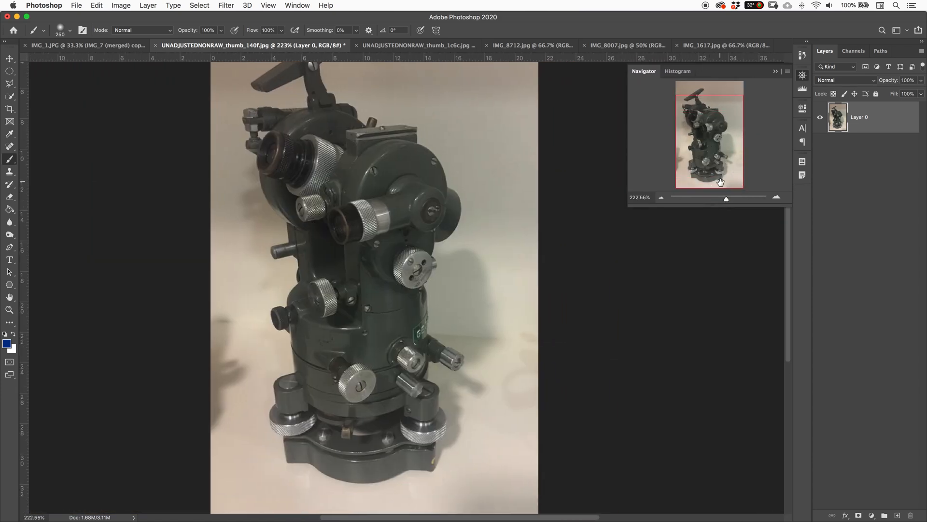
{"action": "left_click", "coordinate": [774, 73]}
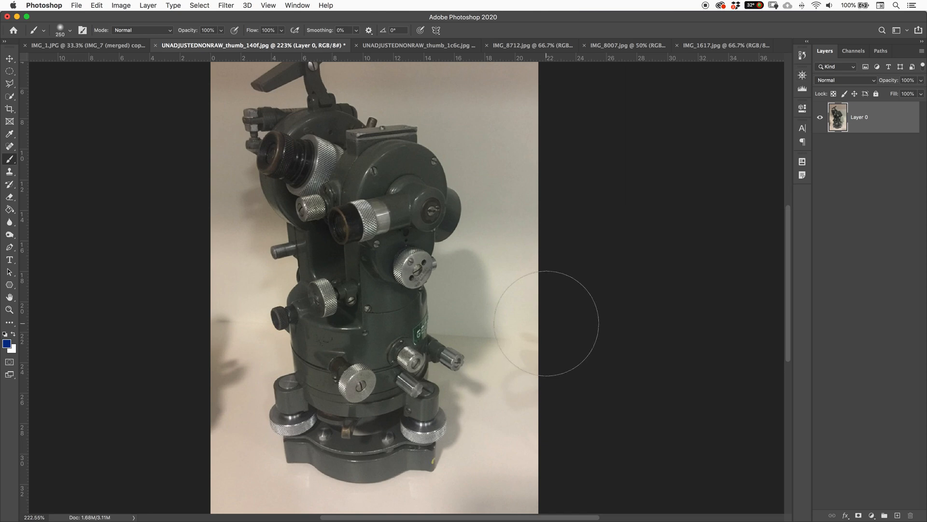
Step: Activate the Elliptical Marquee tool and show the photo from its upper edge at 200%
{"action": "left_click", "coordinate": [12, 72]}
{"action": "key", "text": "super+minus"}
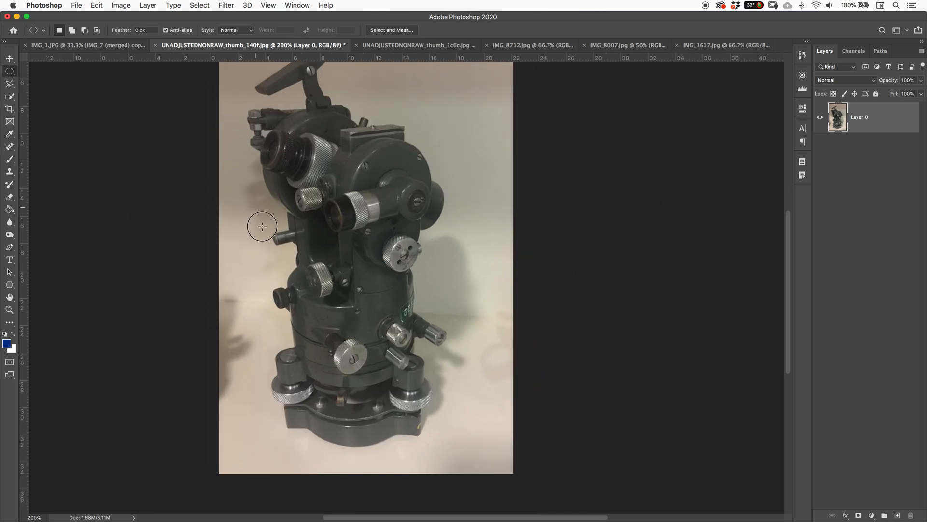
{"action": "scroll", "coordinate": [262, 226], "scroll_direction": "up", "scroll_amount": 5}
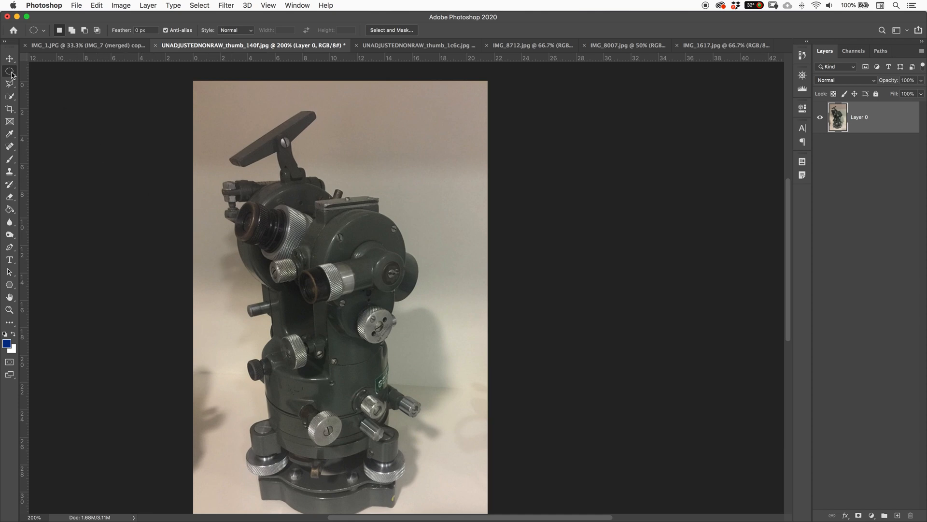
Step: Practise drawing and adding elliptical selections along the instrument's right side and clear the selection
{"action": "left_click_drag", "start_coordinate": [351, 292], "coordinate": [458, 390]}
{"action": "key", "text": "shift"}
{"action": "key", "text": "shift"}
{"action": "left_click_drag", "start_coordinate": [403, 223], "coordinate": [461, 338]}
{"action": "left_click_drag", "start_coordinate": [435, 164], "coordinate": [453, 200]}
{"action": "key", "text": "super+d"}
Step: Combine two overlapping elliptical areas over the instrument's two eyepieces into one selection
{"action": "left_click_drag", "start_coordinate": [314, 235], "coordinate": [414, 336]}
{"action": "left_click_drag", "start_coordinate": [357, 266], "coordinate": [351, 239]}
{"action": "mouse_move", "coordinate": [382, 241]}
{"action": "left_mouse_down"}
{"action": "mouse_move", "coordinate": [378, 196]}
{"action": "mouse_move", "coordinate": [381, 240]}
{"action": "left_mouse_up"}
{"action": "left_click_drag", "start_coordinate": [245, 176], "coordinate": [360, 314]}
{"action": "left_click_drag", "start_coordinate": [304, 239], "coordinate": [297, 225]}
Step: Add a small and a larger overlapping elliptical area in the background above the instrument's right side to the selection
{"action": "left_click_drag", "start_coordinate": [379, 113], "coordinate": [361, 161]}
{"action": "key", "text": "super+z"}
{"action": "key", "text": "shift"}
{"action": "left_click_drag", "start_coordinate": [381, 145], "coordinate": [444, 213]}
Step: Subtract smaller elliptical areas from inside the background shape and both eyepiece shapes of the selection
{"action": "key", "text": "alt"}
{"action": "left_click_drag", "start_coordinate": [329, 241], "coordinate": [386, 287]}
{"action": "key", "text": "alt"}
{"action": "left_click_drag", "start_coordinate": [281, 193], "coordinate": [320, 250]}
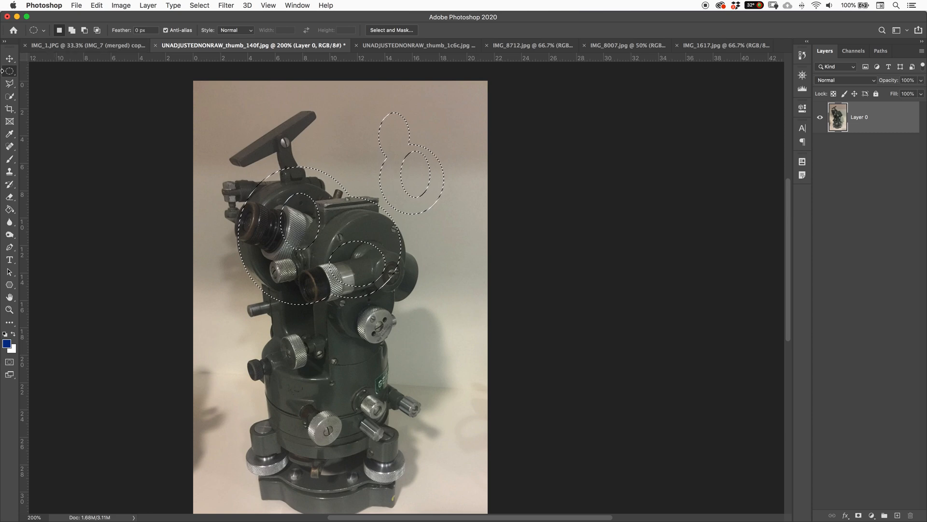
Step: With the Rectangular Marquee tool, add two overlapping rectangular areas over the instrument's body below the eyepieces to the selection
{"action": "left_click_drag", "start_coordinate": [9, 72], "coordinate": [33, 72]}
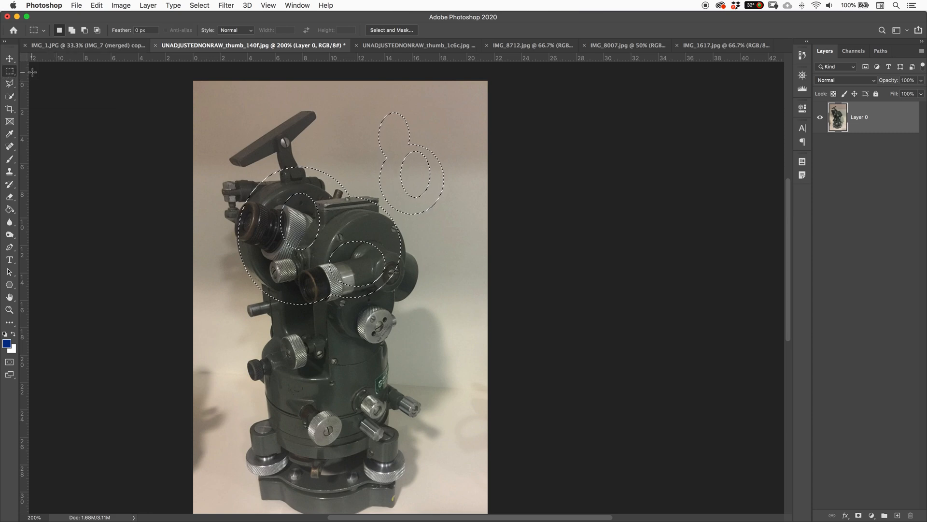
{"action": "left_click_drag", "start_coordinate": [340, 294], "coordinate": [393, 420]}
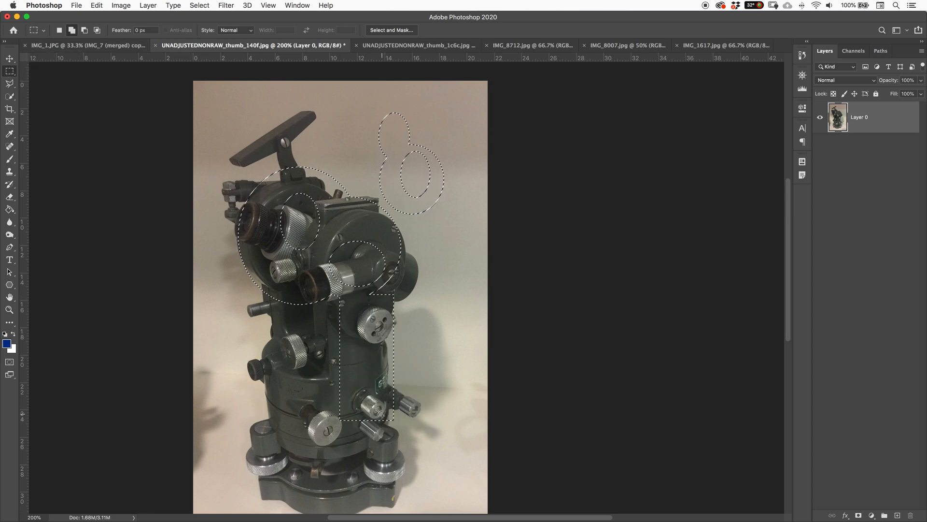
{"action": "left_click_drag", "start_coordinate": [294, 303], "coordinate": [394, 422]}
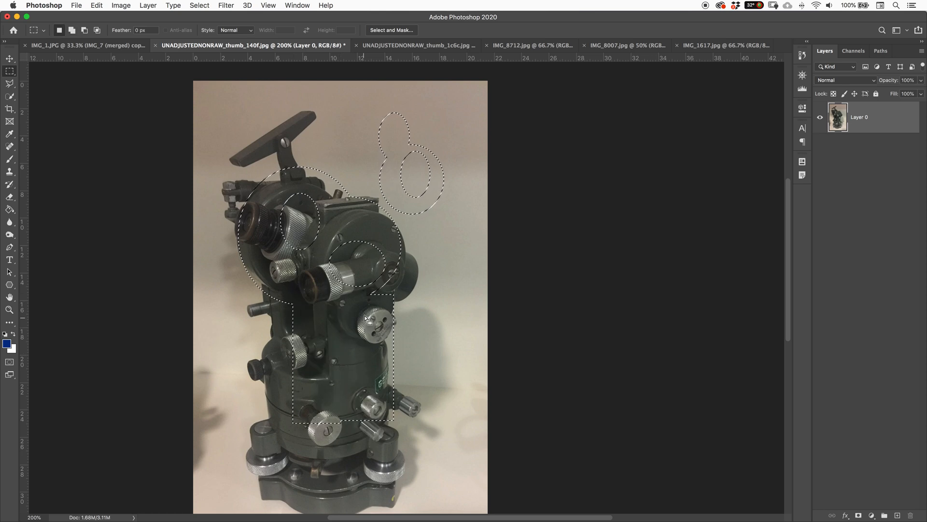
{"action": "left_click_drag", "start_coordinate": [379, 288], "coordinate": [448, 341]}
Step: Draw a new elliptical selection around the round silver knob below the front eyepiece and position it over the knob's face
{"action": "left_click", "coordinate": [10, 71]}
{"action": "left_click", "coordinate": [48, 80]}
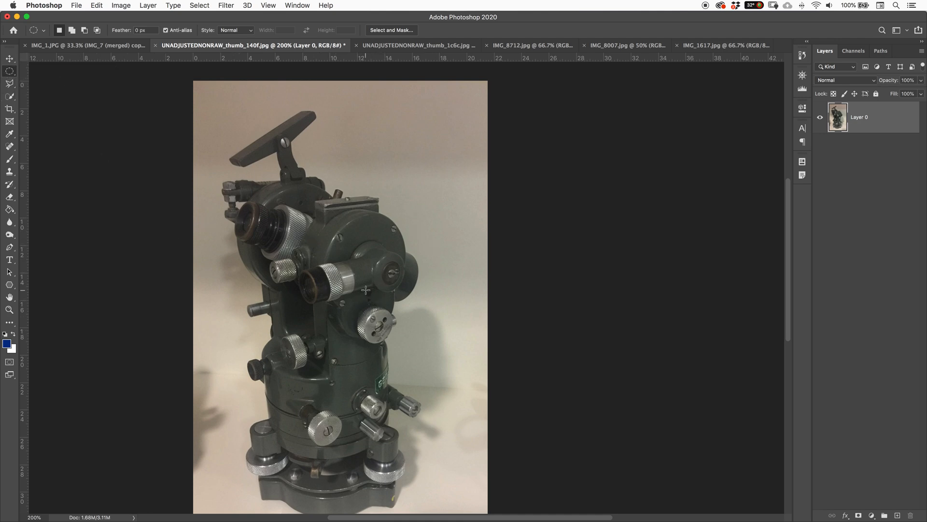
{"action": "key", "text": "super+plus"}
{"action": "key", "text": "super+plus"}
{"action": "left_click_drag", "start_coordinate": [364, 297], "coordinate": [348, 221]}
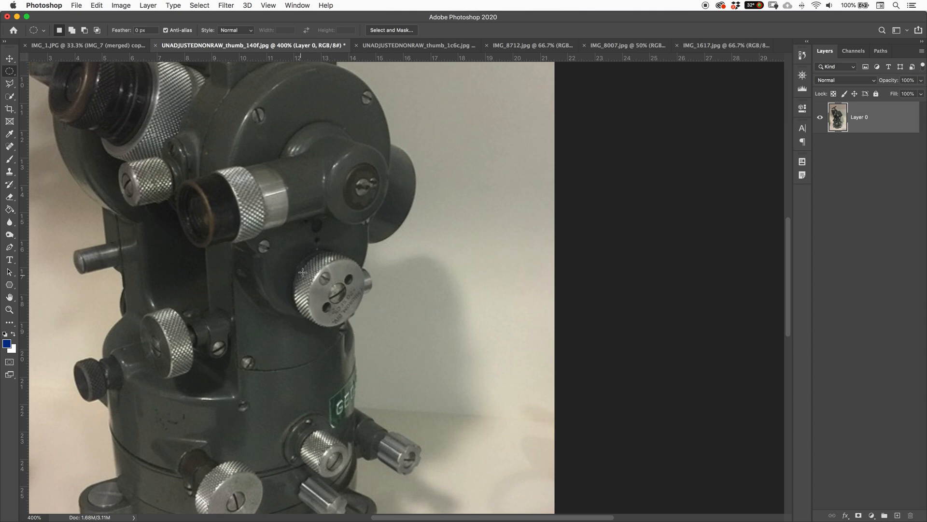
{"action": "left_click_drag", "start_coordinate": [308, 255], "coordinate": [319, 307]}
{"action": "key", "text": "super+plus"}
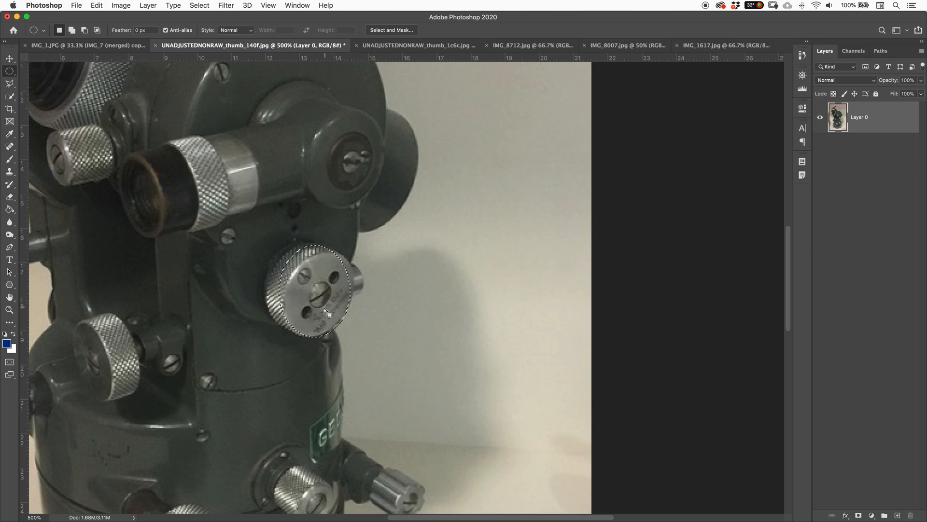
{"action": "left_click_drag", "start_coordinate": [325, 296], "coordinate": [324, 297]}
Step: Transform the knob selection with unlinked proportions, scaling it to about 117% width and 110.5% height
{"action": "right_click", "coordinate": [320, 284]}
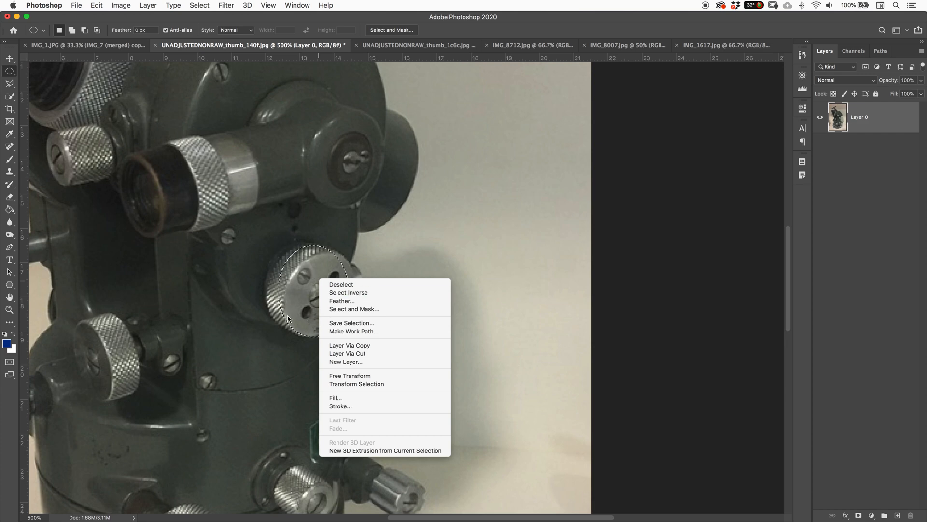
{"action": "left_click", "coordinate": [340, 384]}
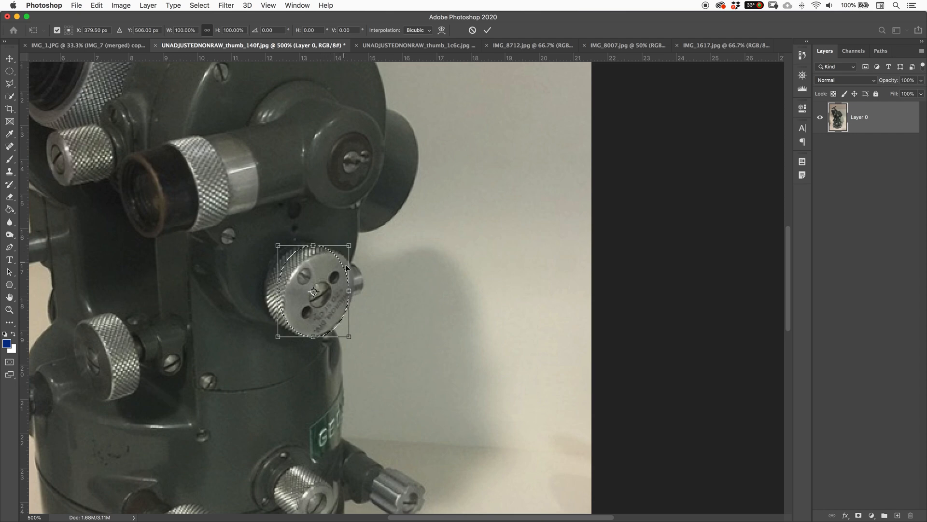
{"action": "left_click_drag", "start_coordinate": [350, 246], "coordinate": [348, 222]}
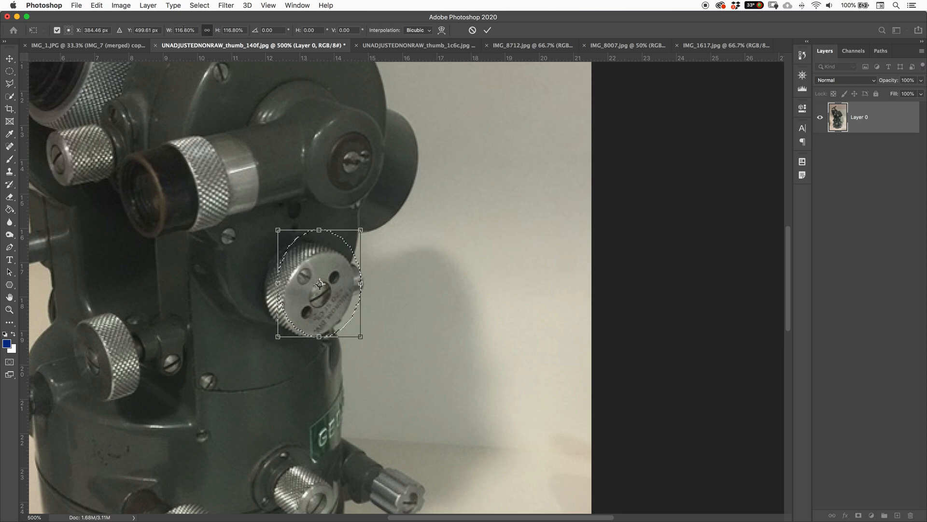
{"action": "left_click", "coordinate": [207, 30]}
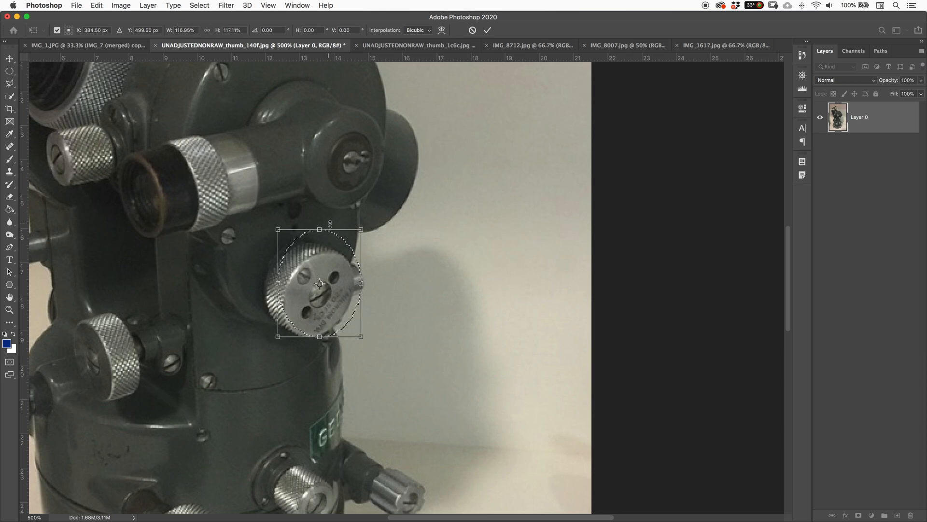
{"action": "left_click_drag", "start_coordinate": [325, 229], "coordinate": [322, 250]}
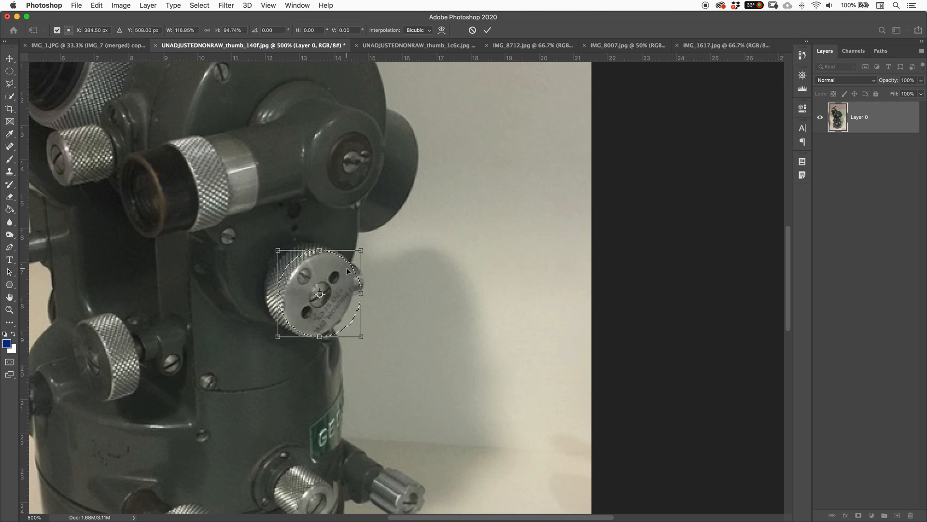
{"action": "mouse_move", "coordinate": [319, 250]}
{"action": "left_mouse_down"}
{"action": "mouse_move", "coordinate": [316, 213]}
{"action": "mouse_move", "coordinate": [319, 241]}
{"action": "left_mouse_up"}
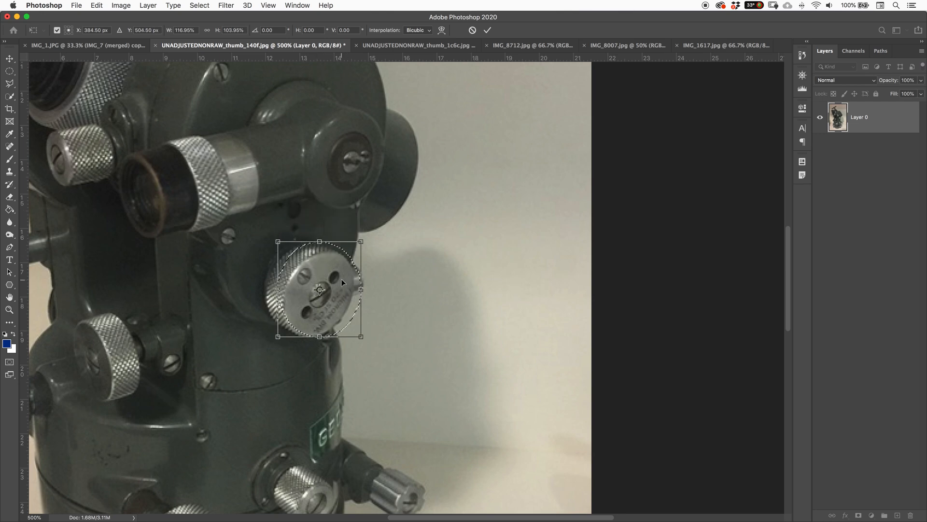
{"action": "left_click_drag", "start_coordinate": [319, 337], "coordinate": [319, 343]}
{"action": "left_click_drag", "start_coordinate": [377, 240], "coordinate": [390, 292]}
{"action": "key", "text": "super+z"}
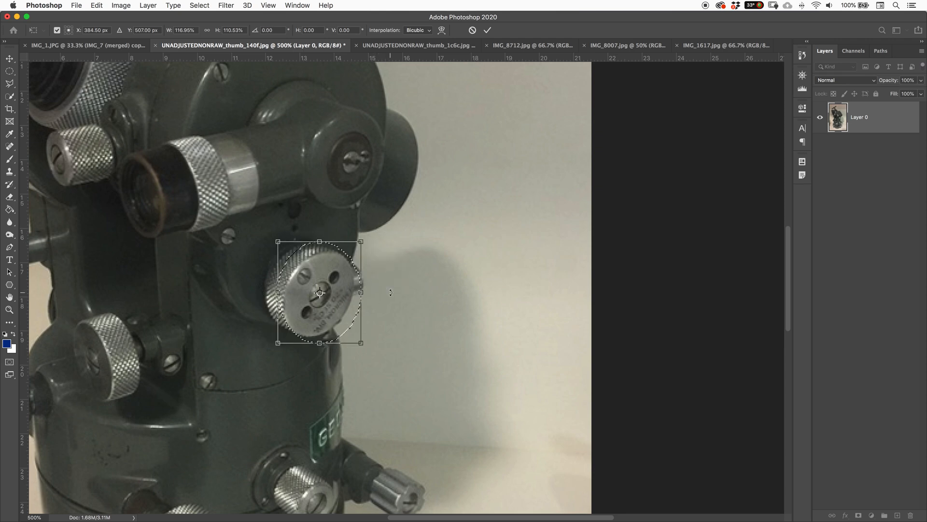
Step: Distort the selection's bounding box by moving its corners so the ellipse follows the tilted knob face
{"action": "right_click", "coordinate": [329, 273]}
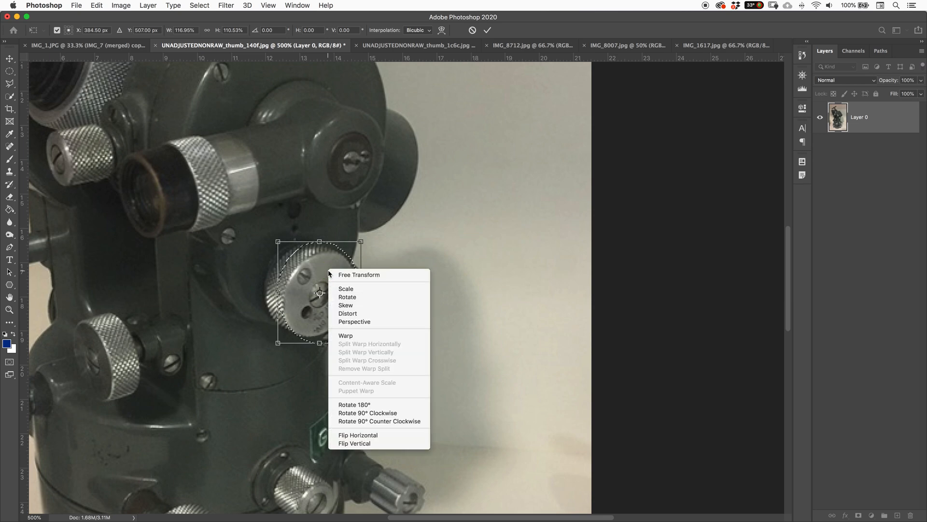
{"action": "left_click", "coordinate": [351, 314]}
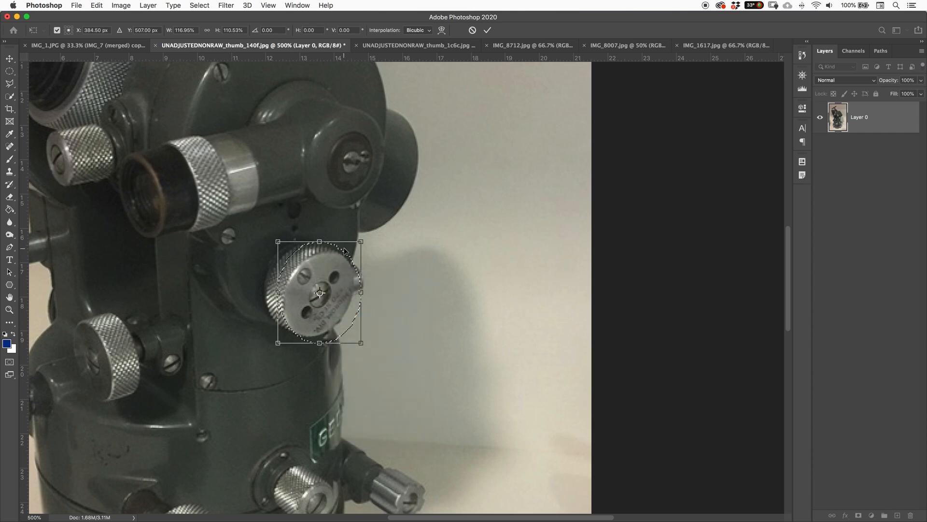
{"action": "mouse_move", "coordinate": [362, 243]}
{"action": "left_mouse_down"}
{"action": "mouse_move", "coordinate": [366, 224]}
{"action": "mouse_move", "coordinate": [356, 243]}
{"action": "left_mouse_up"}
{"action": "left_click_drag", "start_coordinate": [361, 343], "coordinate": [346, 333]}
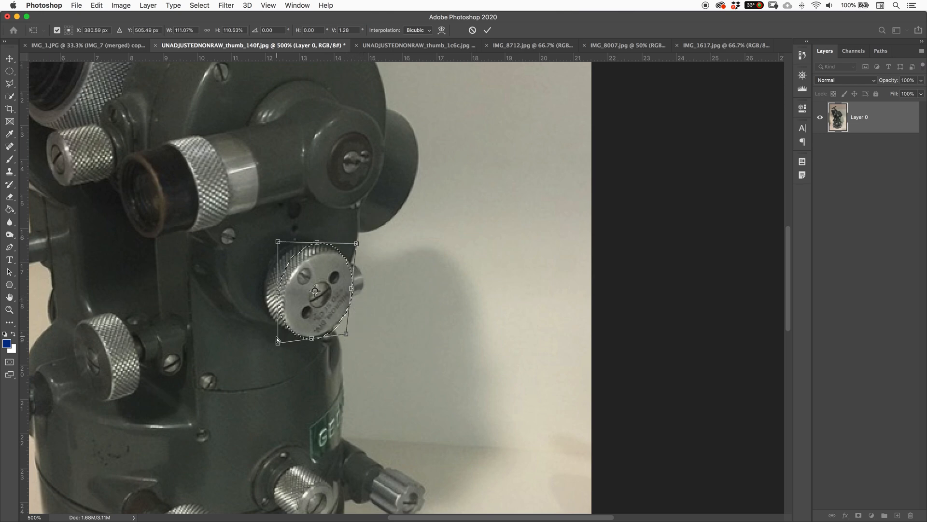
{"action": "left_click_drag", "start_coordinate": [279, 345], "coordinate": [284, 344]}
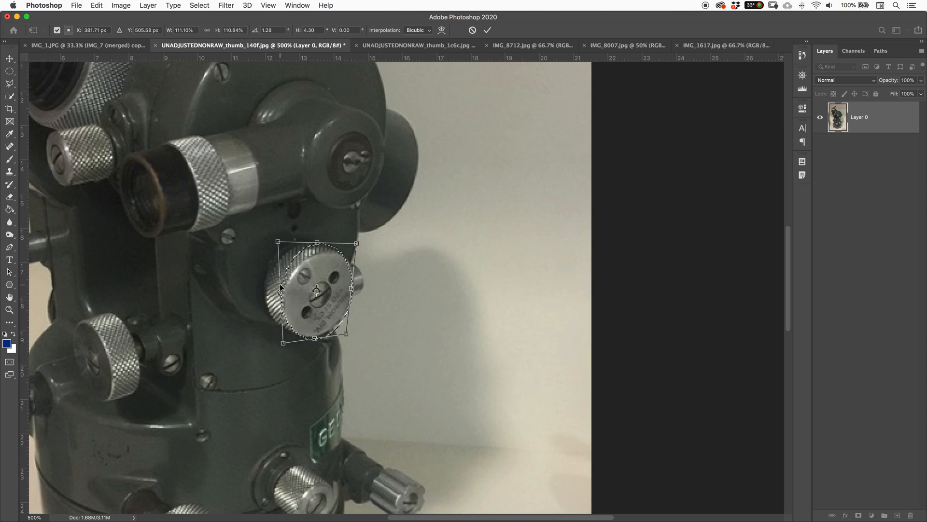
{"action": "left_click_drag", "start_coordinate": [279, 241], "coordinate": [327, 253]}
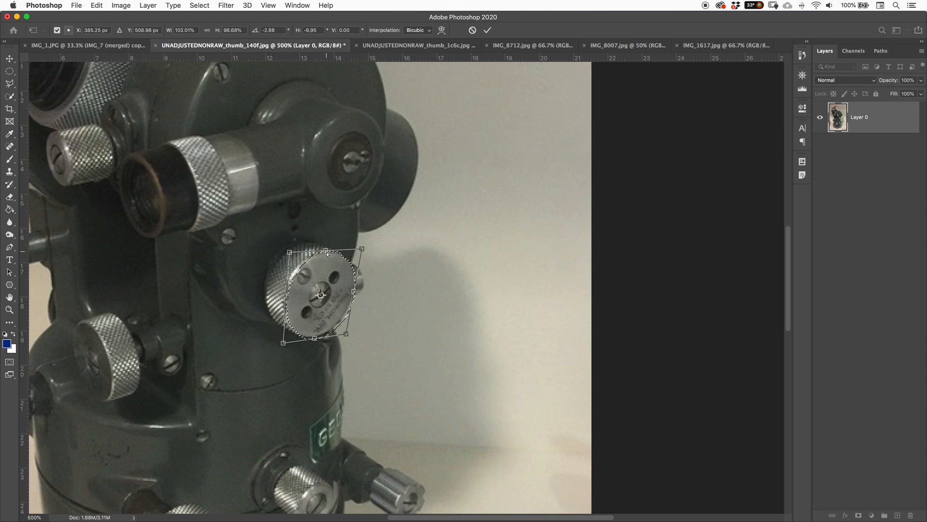
Step: Fine-tune the sides and corners of the distorted selection to the knob face's outline and apply the transformation
{"action": "left_click_drag", "start_coordinate": [287, 300], "coordinate": [285, 299]}
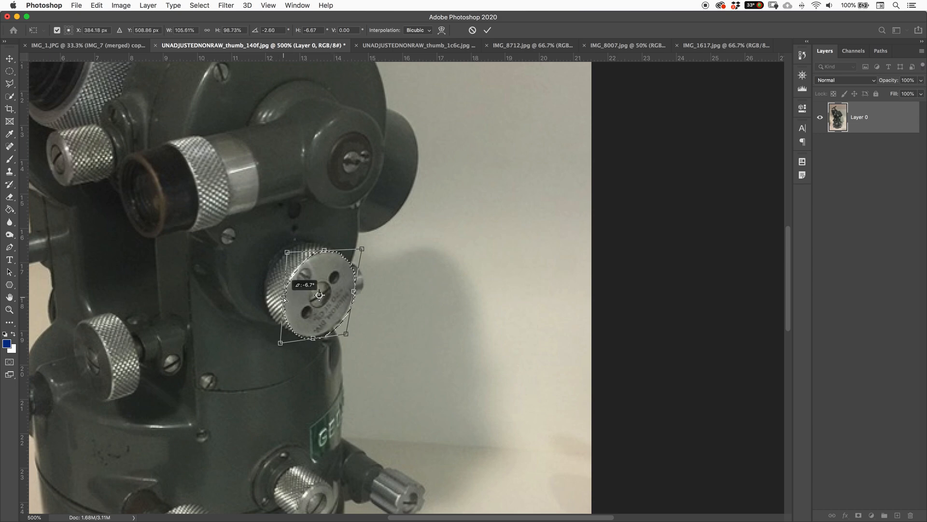
{"action": "left_click_drag", "start_coordinate": [325, 253], "coordinate": [326, 252]}
{"action": "left_click_drag", "start_coordinate": [313, 339], "coordinate": [314, 336]}
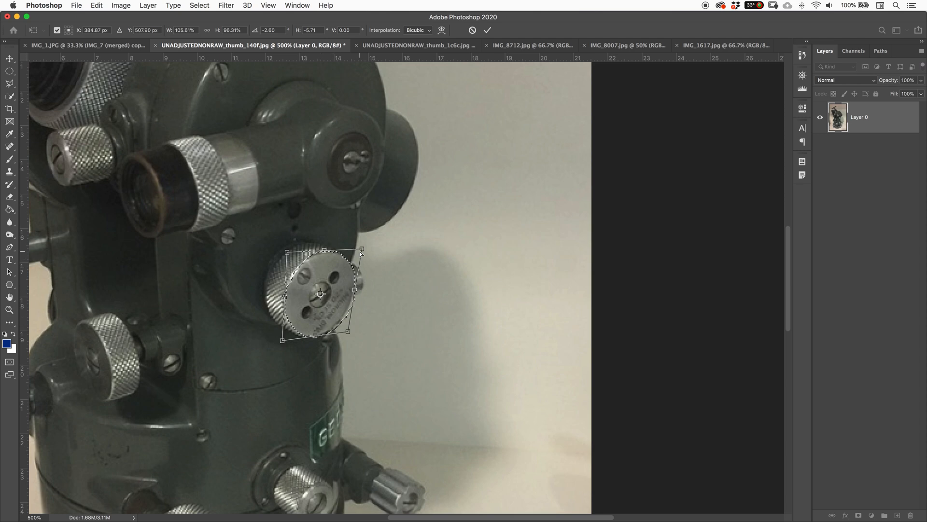
{"action": "left_click_drag", "start_coordinate": [363, 249], "coordinate": [362, 249]}
{"action": "left_click_drag", "start_coordinate": [350, 328], "coordinate": [347, 328]}
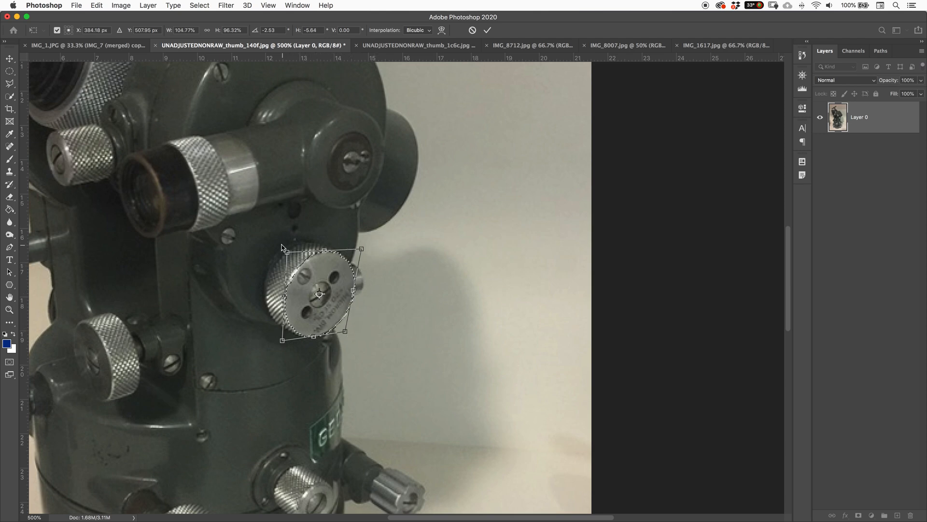
{"action": "left_click_drag", "start_coordinate": [287, 252], "coordinate": [285, 250]}
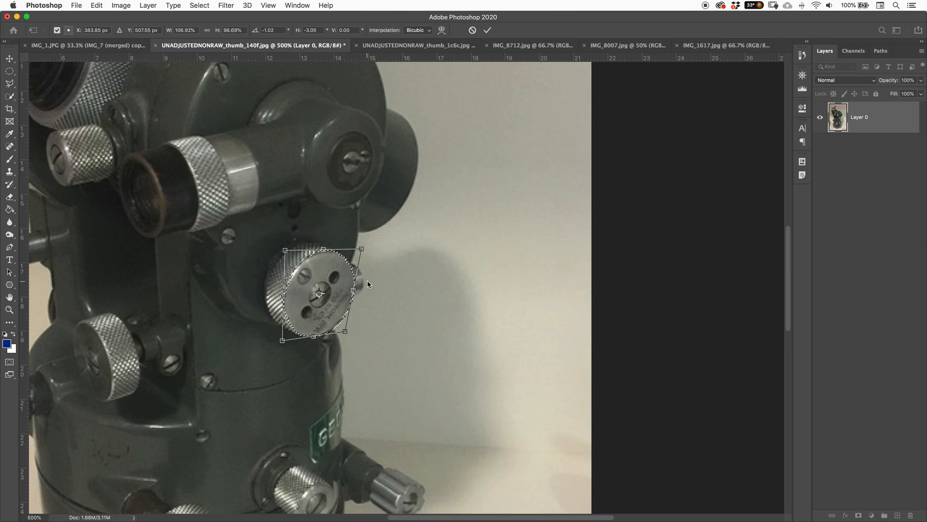
{"action": "left_click_drag", "start_coordinate": [345, 331], "coordinate": [314, 340]}
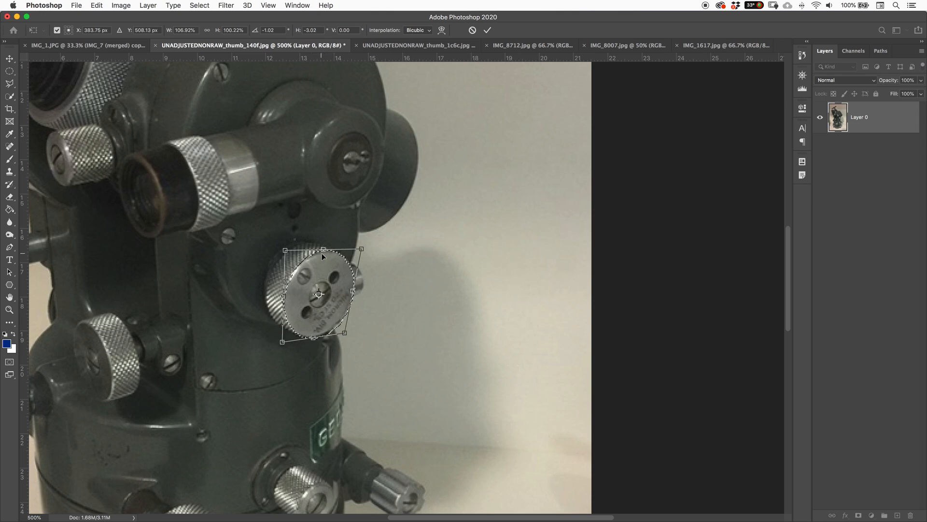
{"action": "left_click", "coordinate": [488, 30]}
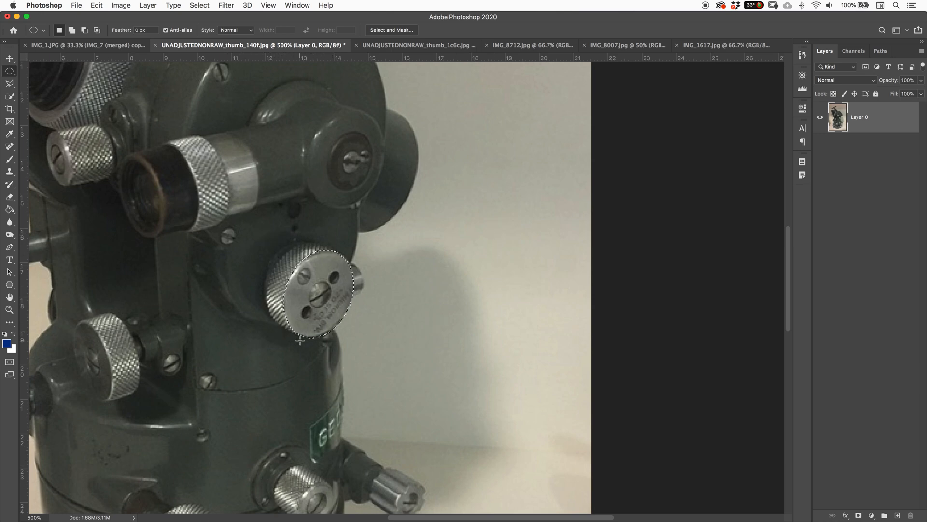
Step: Try moving only the selection outline from the knob face into the background with the marquee tool, and undo the move
{"action": "key", "text": "l"}
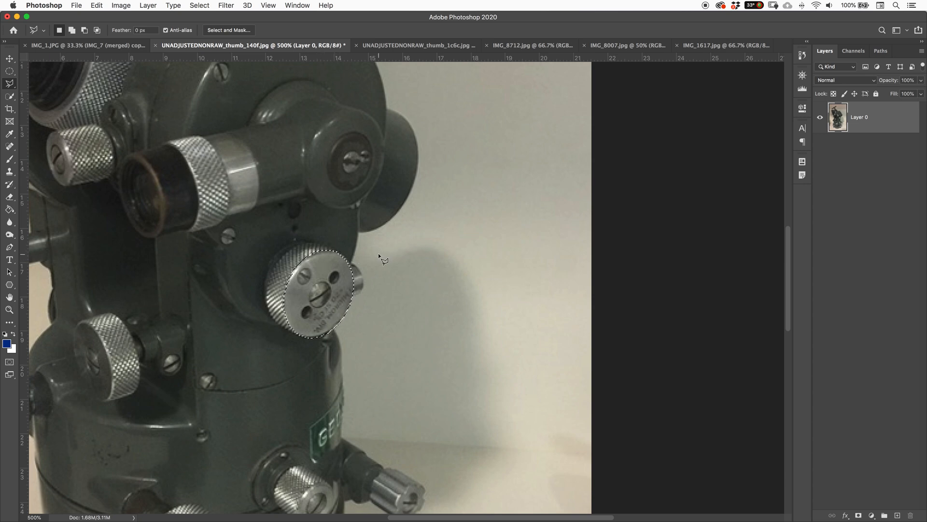
{"action": "key", "text": "m"}
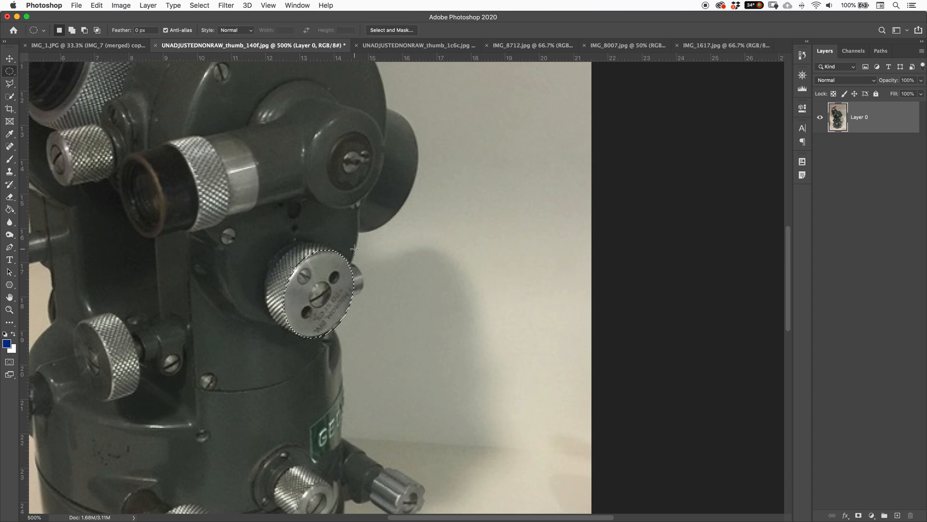
{"action": "left_click_drag", "start_coordinate": [355, 248], "coordinate": [467, 232]}
{"action": "key", "text": "super+z"}
Step: Try moving the selected knob pixels away from the instrument with the Move tool, and undo the move
{"action": "left_click", "coordinate": [9, 59]}
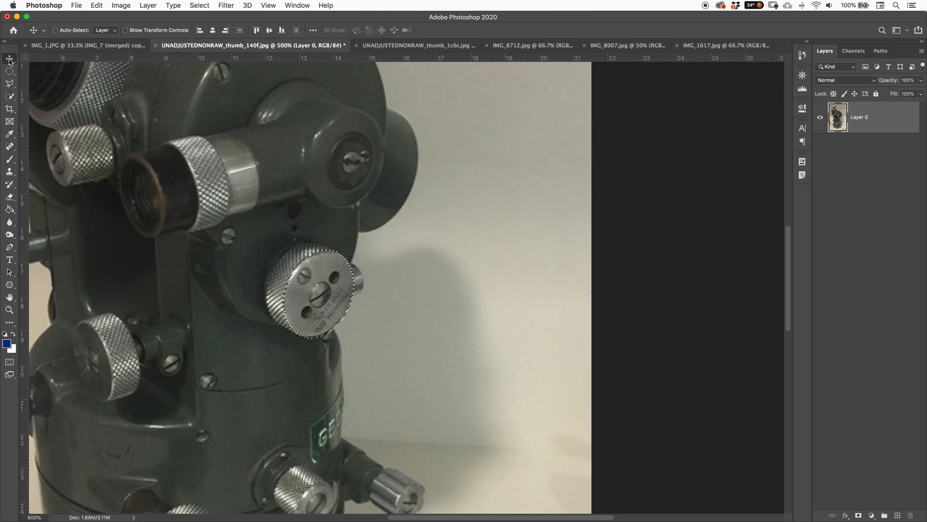
{"action": "left_click_drag", "start_coordinate": [317, 297], "coordinate": [418, 330]}
{"action": "key", "text": "super+z"}
Step: Try copying the knob face to a new layer and moving the copy into the background beside the instrument, and undo both
{"action": "key", "text": "super+j"}
{"action": "left_click_drag", "start_coordinate": [362, 263], "coordinate": [555, 198]}
{"action": "key", "text": "super"}
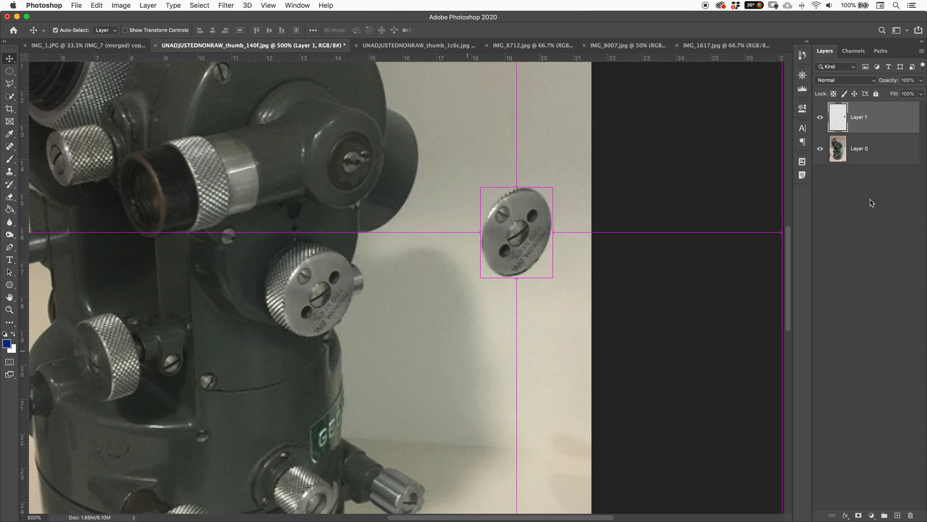
{"action": "key", "text": "super+z"}
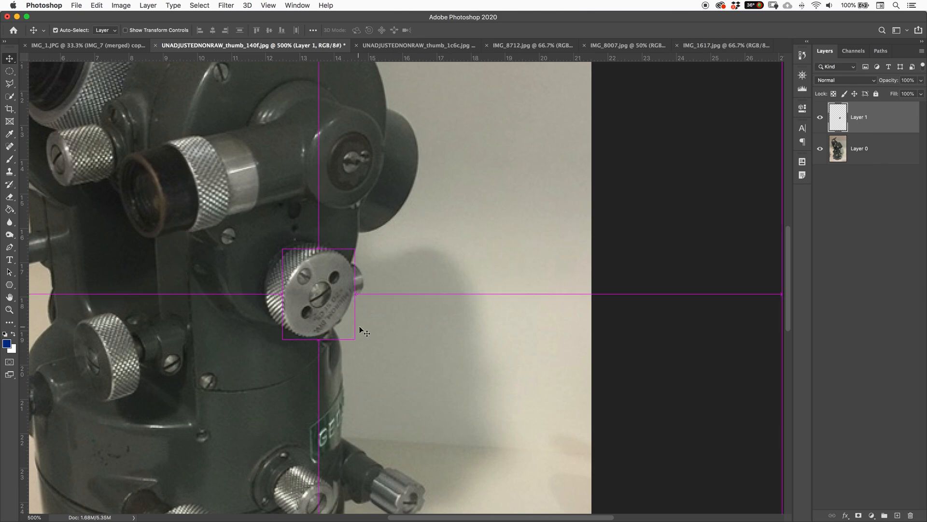
{"action": "key", "text": "super+z"}
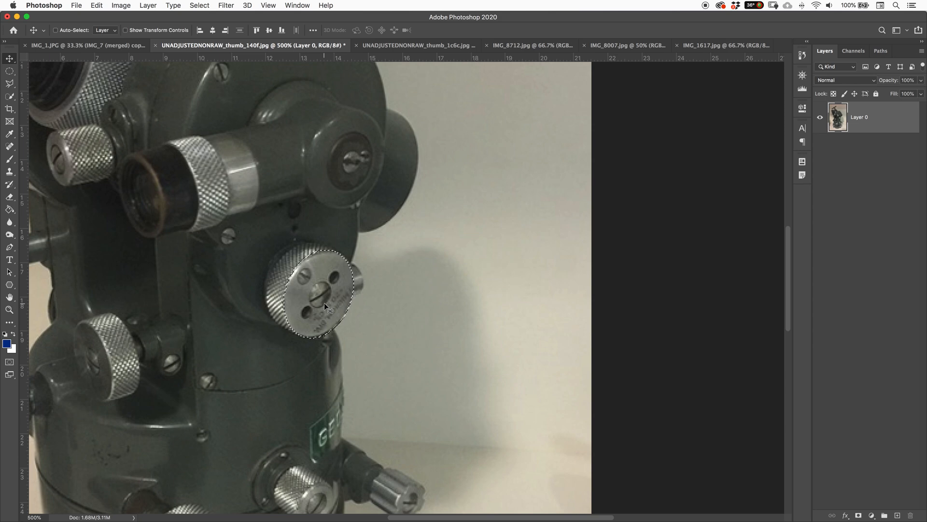
Step: Try duplicating the selected knob face onto a new layer and pasting another copy, and undo both
{"action": "key", "text": "super+j"}
{"action": "key", "text": "super+v"}
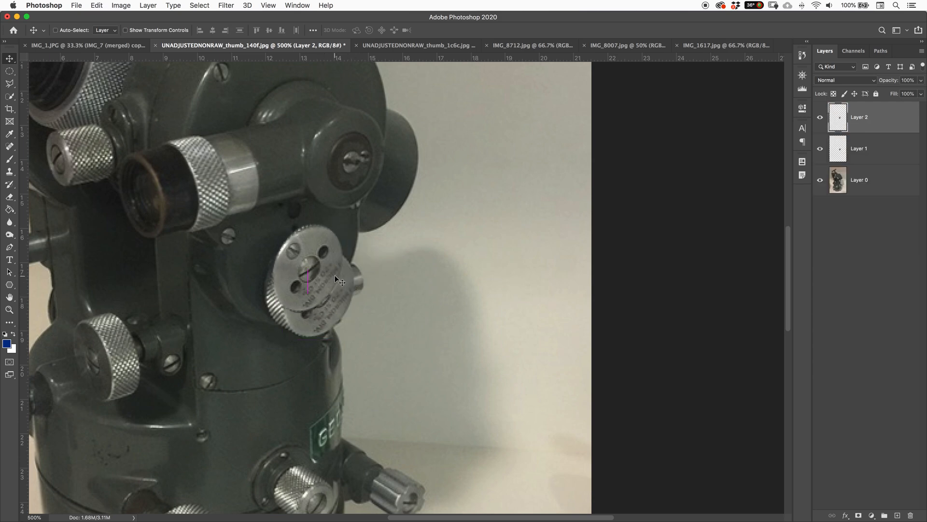
{"action": "key", "text": "super+z"}
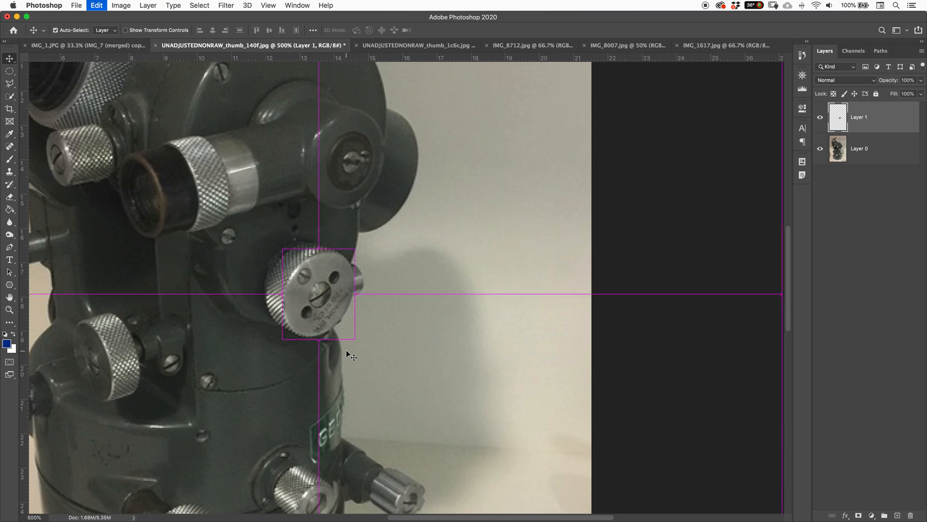
{"action": "key", "text": "super+z"}
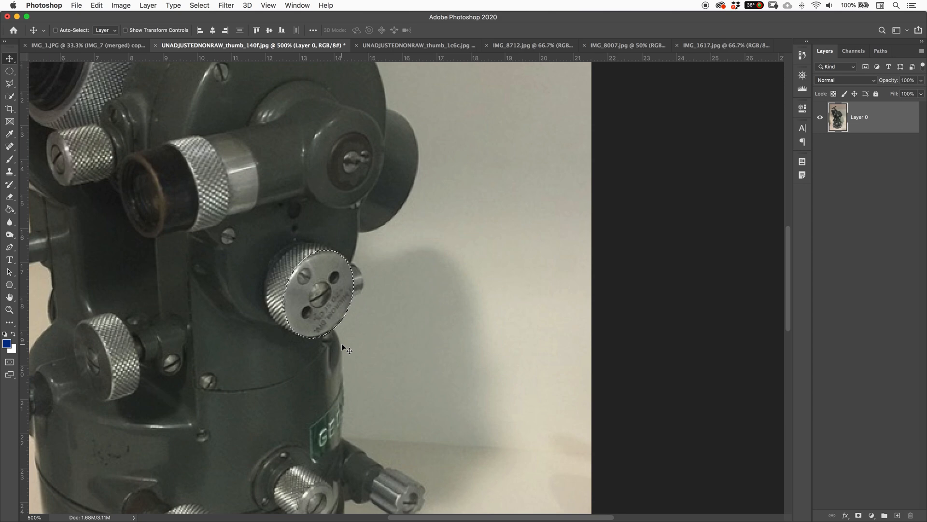
Step: Copy the selected knob face to a new layer and hide Layer 0 to isolate the copy
{"action": "key", "text": "super"}
{"action": "key", "text": "super+j"}
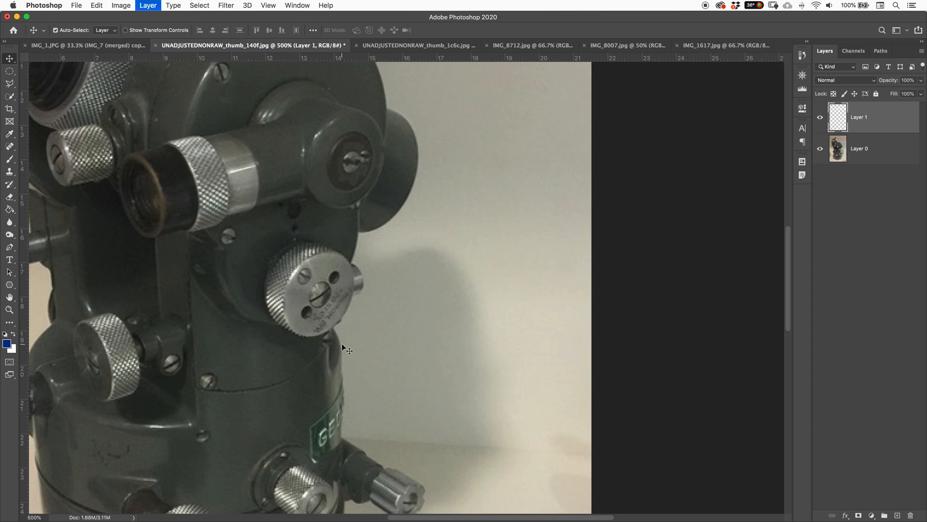
{"action": "left_click", "coordinate": [821, 148]}
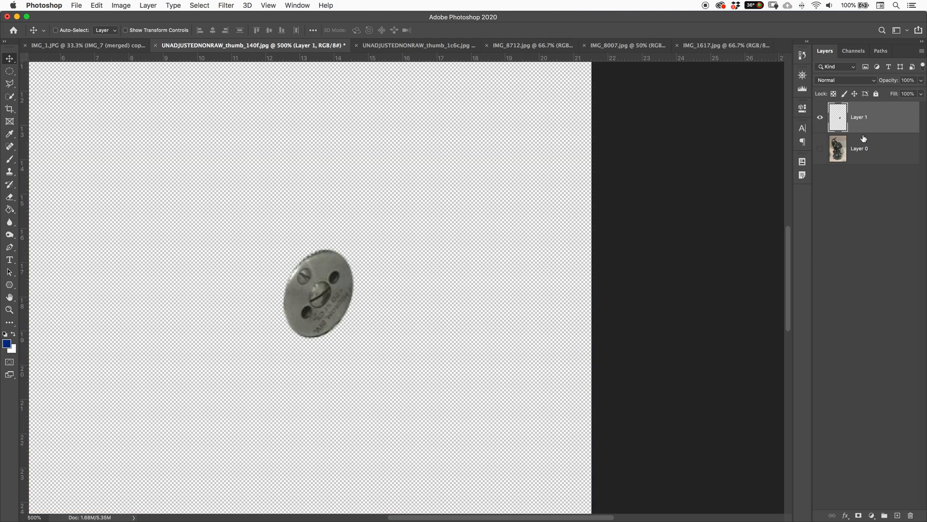
Step: Try moving the isolated knob copy on Layer 1 to another spot on the canvas, and undo the move
{"action": "left_click", "coordinate": [819, 118]}
{"action": "left_click", "coordinate": [820, 117]}
{"action": "left_click_drag", "start_coordinate": [315, 290], "coordinate": [299, 263]}
{"action": "key", "text": "super+z"}
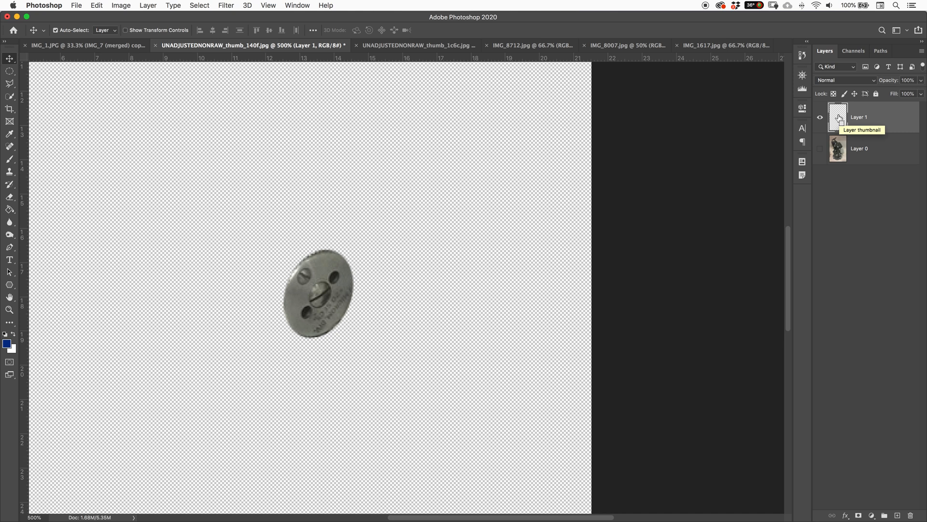
Step: Load the outline of the knob on Layer 1 as a selection, and replace it with the outline of Layer 0
{"action": "left_click", "coordinate": [839, 119], "text": "super"}
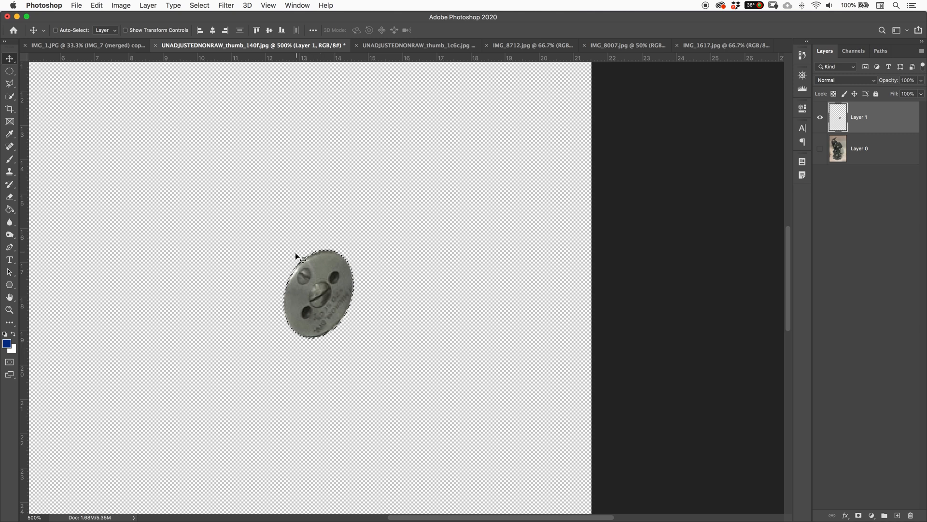
{"action": "key", "text": "super+minus"}
{"action": "key", "text": "super+minus"}
{"action": "key", "text": "super+minus"}
{"action": "key", "text": "super+minus"}
{"action": "key", "text": "super+minus"}
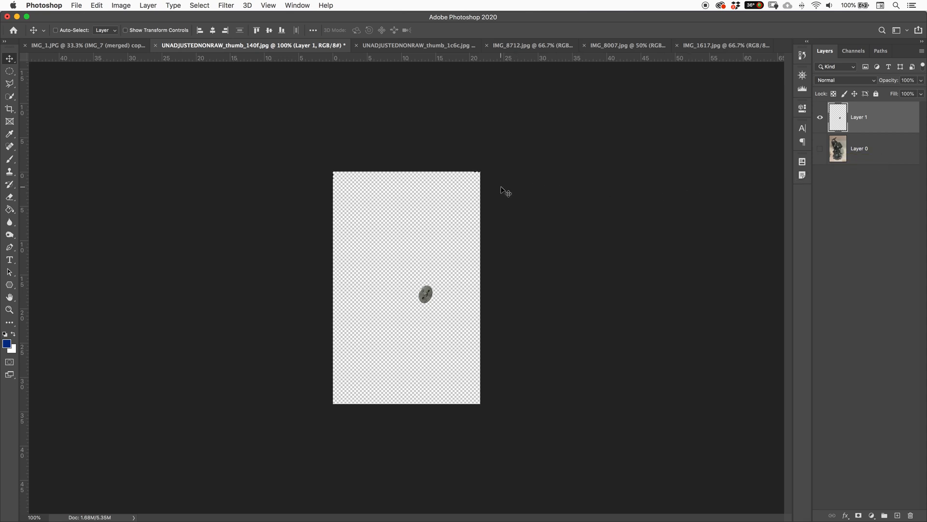
{"action": "key", "text": "super+plus"}
{"action": "key", "text": "super+plus"}
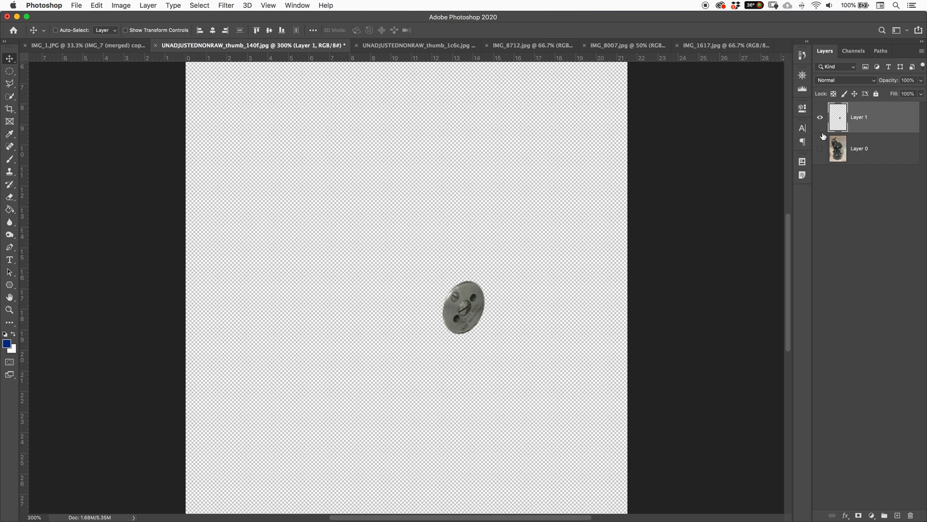
{"action": "left_click", "coordinate": [839, 117], "text": "super"}
{"action": "key", "text": "super+plus"}
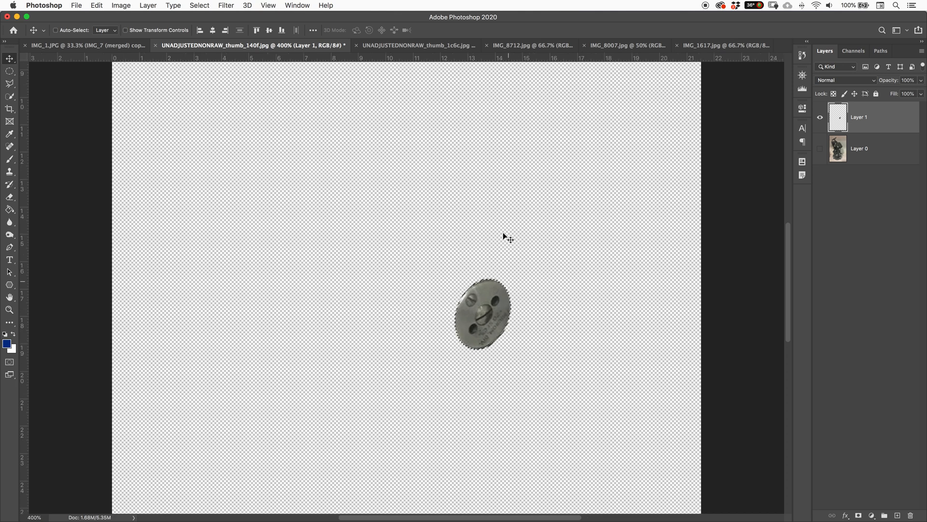
{"action": "left_click", "coordinate": [198, 5]}
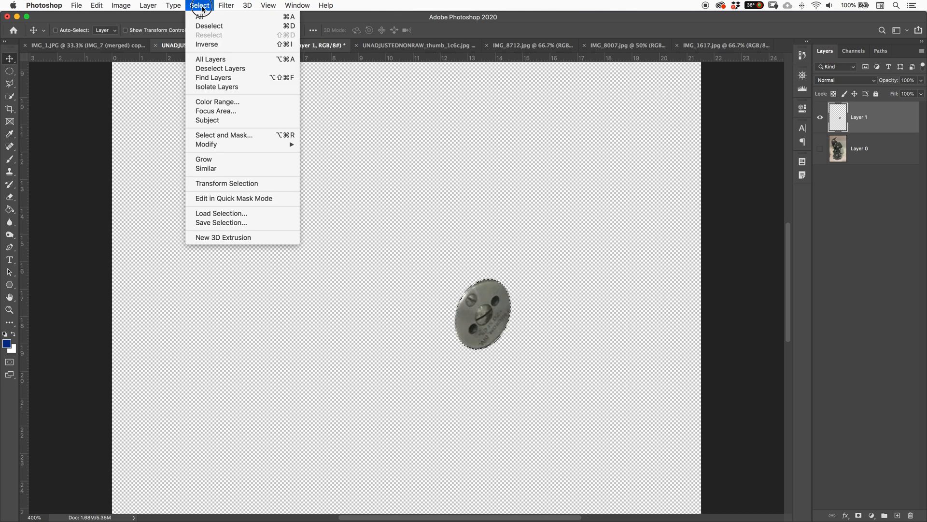
{"action": "left_click", "coordinate": [203, 7]}
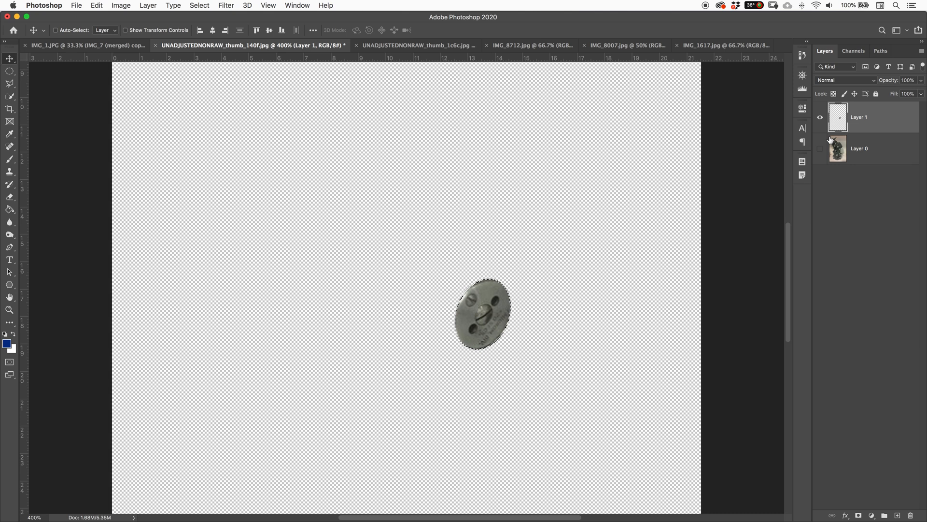
{"action": "left_click", "coordinate": [836, 158], "text": "super"}
{"action": "key", "text": "super+minus"}
{"action": "key", "text": "super+minus"}
{"action": "key", "text": "super+minus"}
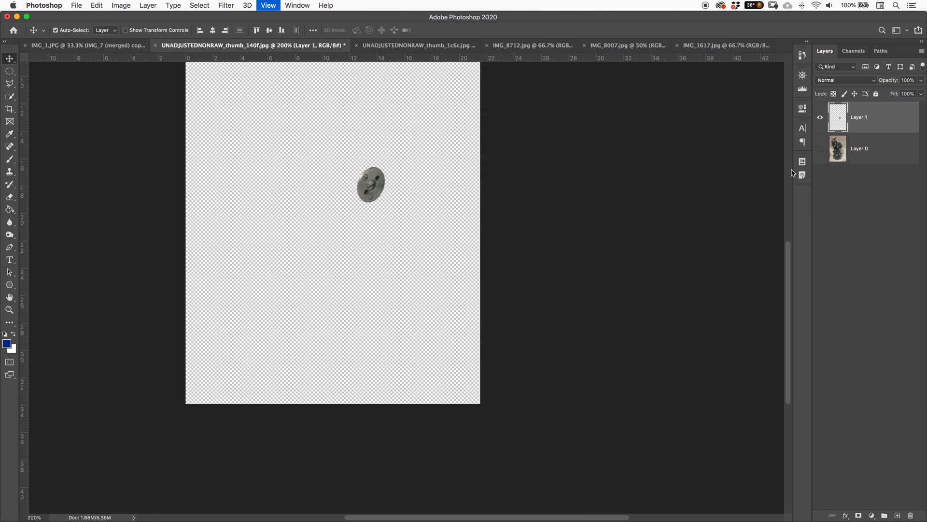
Step: Make Layer 0 visible again and delete Layer 1
{"action": "left_click", "coordinate": [821, 150]}
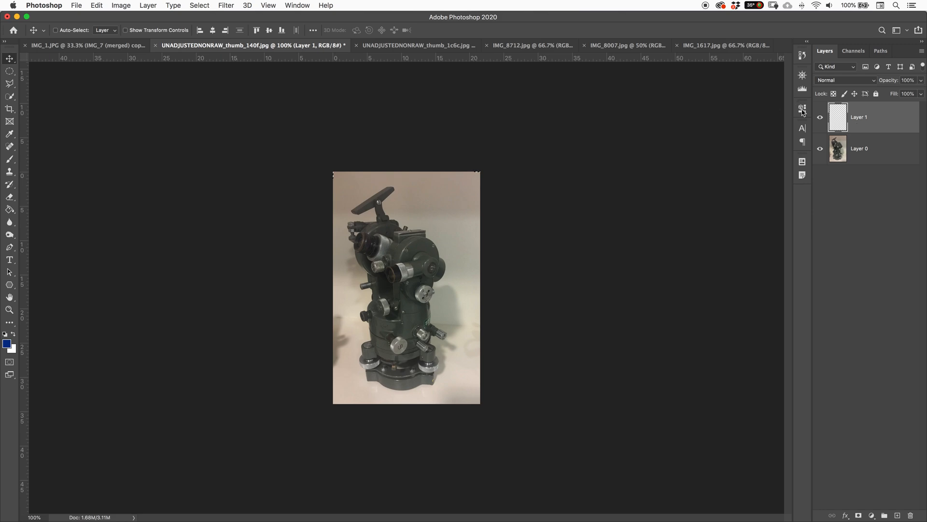
{"action": "left_click_drag", "start_coordinate": [886, 122], "coordinate": [911, 515]}
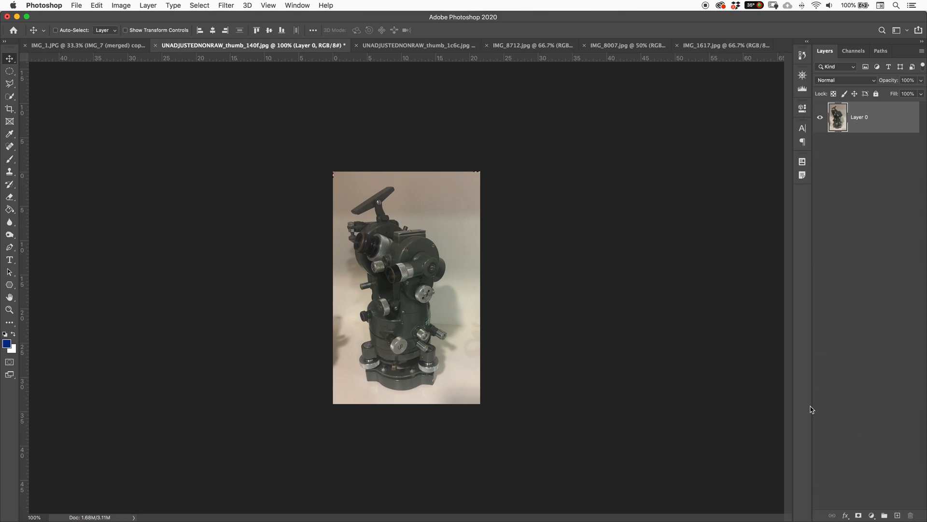
Step: Draw an elliptical selection over the eyepieces in the upper part of the instrument
{"action": "left_click", "coordinate": [9, 71]}
{"action": "mouse_move", "coordinate": [347, 203]}
{"action": "left_mouse_down"}
{"action": "mouse_move", "coordinate": [420, 295]}
{"action": "mouse_move", "coordinate": [415, 273]}
{"action": "left_mouse_up"}
{"action": "left_click_drag", "start_coordinate": [359, 221], "coordinate": [421, 296]}
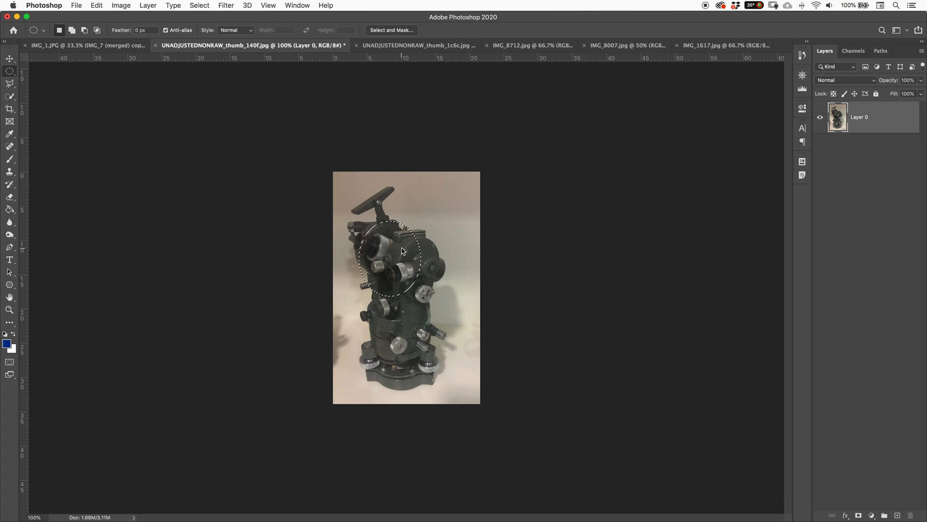
Step: Try distorting the elliptical selection by pulling two of its corners outward, cancel the transform and deselect
{"action": "right_click", "coordinate": [401, 246]}
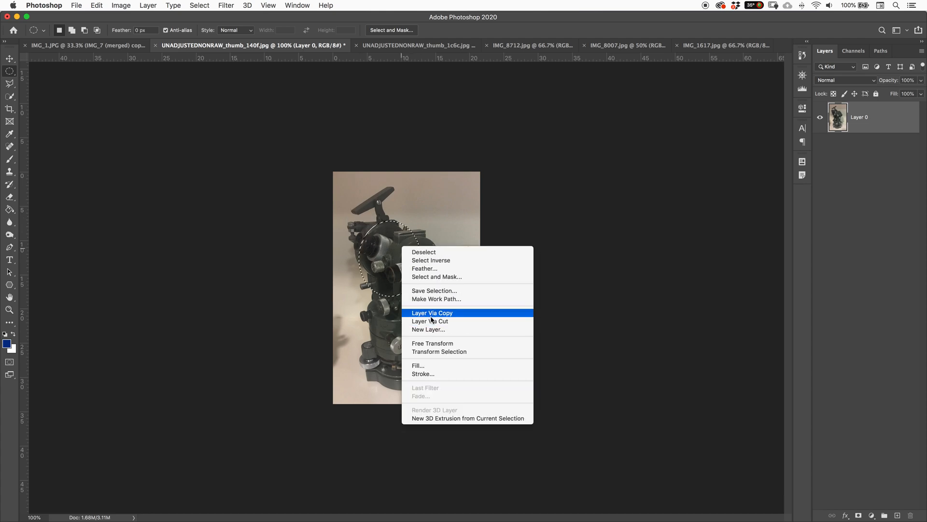
{"action": "left_click", "coordinate": [436, 352]}
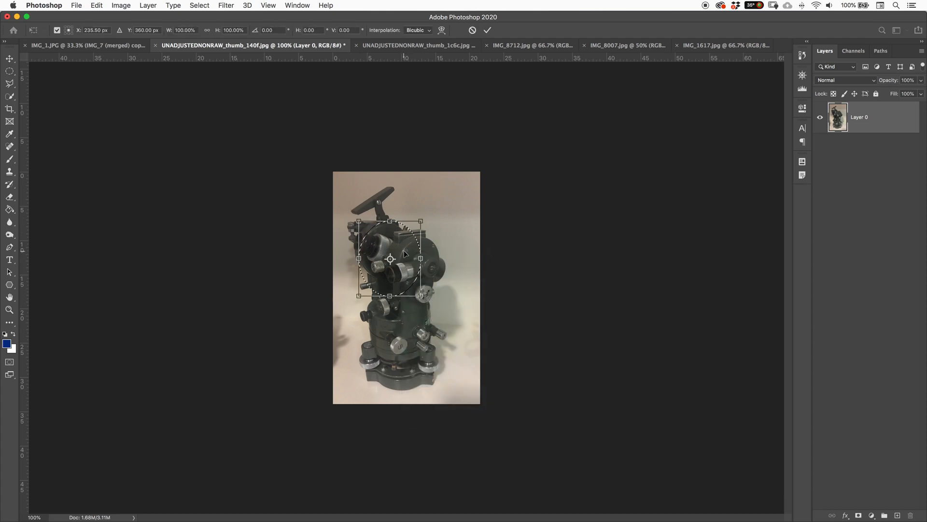
{"action": "right_click", "coordinate": [404, 251]}
{"action": "left_click", "coordinate": [426, 294]}
{"action": "left_click_drag", "start_coordinate": [420, 221], "coordinate": [476, 165]}
{"action": "left_click_drag", "start_coordinate": [420, 295], "coordinate": [440, 370]}
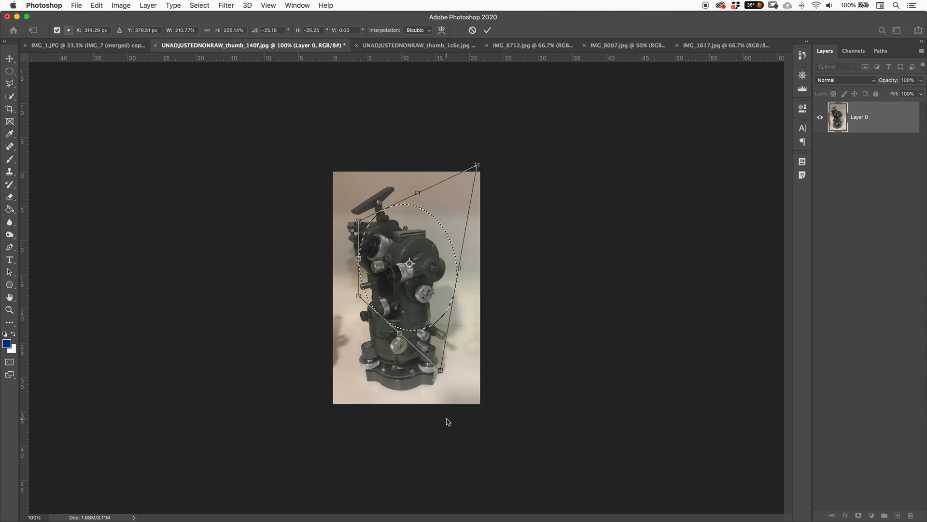
{"action": "left_click", "coordinate": [472, 31]}
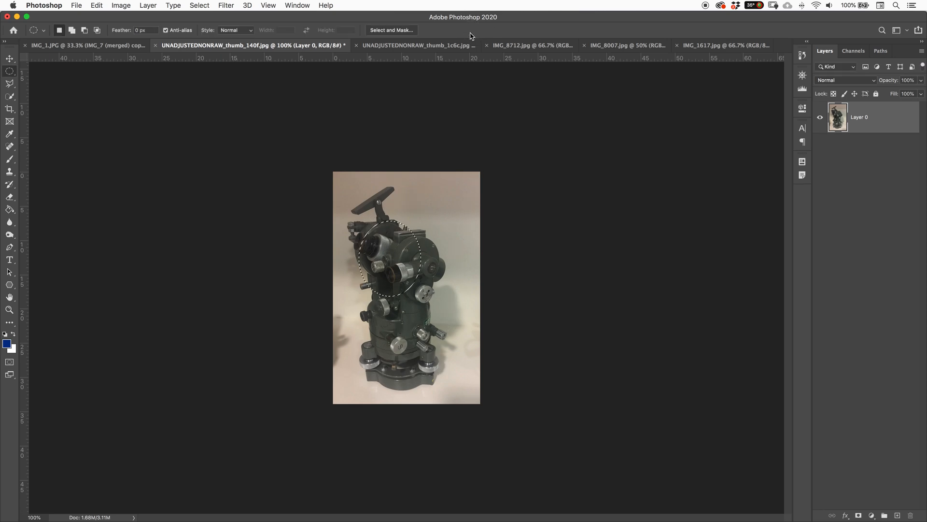
{"action": "key", "text": "super+d"}
Step: Draw a freehand Lasso selection from above the instrument's mirror, through the background on its right, down to the base
{"action": "left_click", "coordinate": [11, 85]}
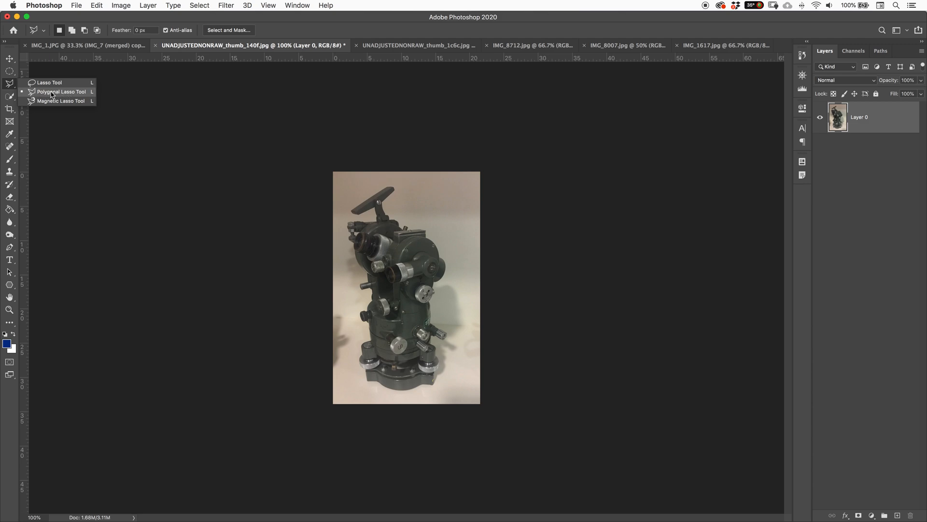
{"action": "left_click", "coordinate": [12, 85]}
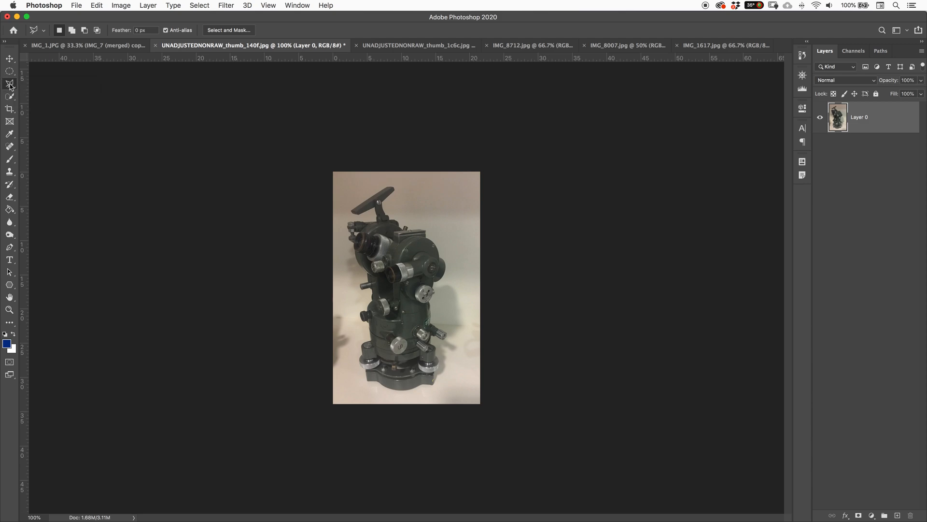
{"action": "key", "text": "super+equal"}
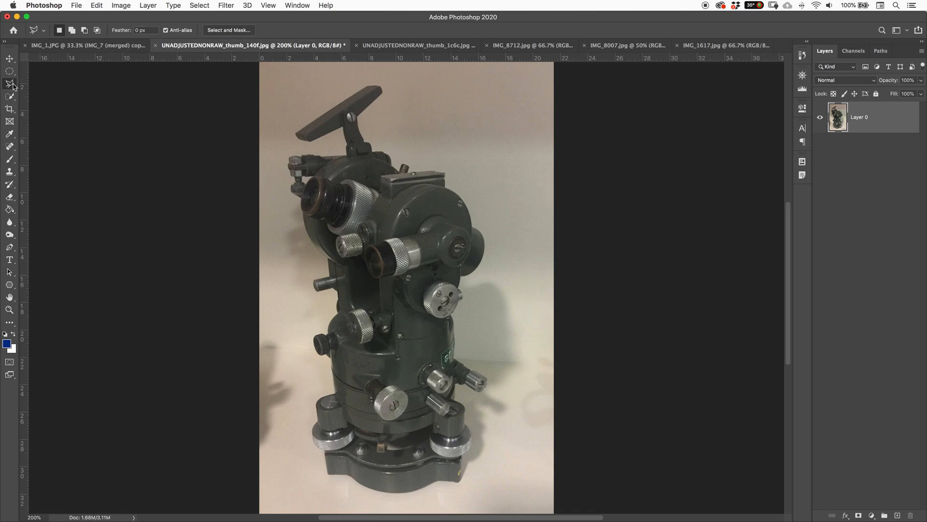
{"action": "left_click", "coordinate": [13, 86]}
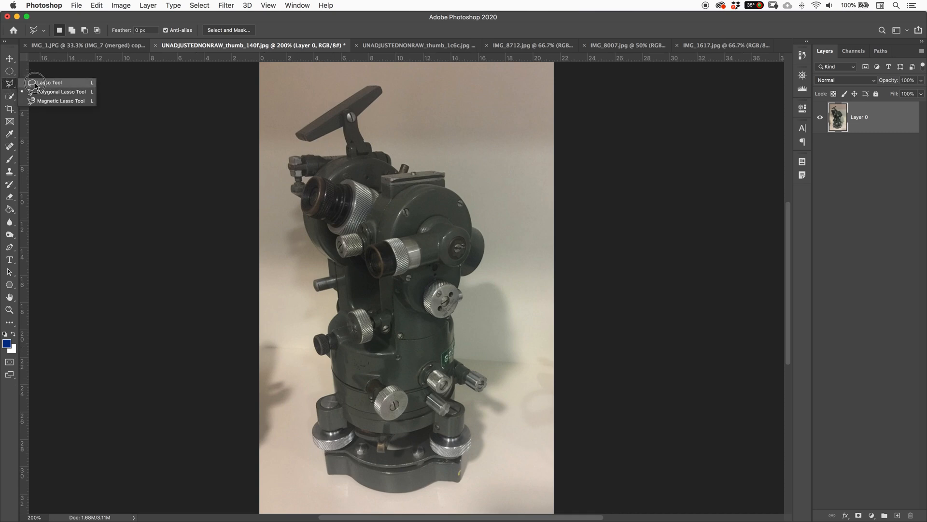
{"action": "left_click", "coordinate": [36, 84]}
{"action": "mouse_move", "coordinate": [319, 107]}
{"action": "left_mouse_down"}
{"action": "mouse_move", "coordinate": [361, 77]}
{"action": "mouse_move", "coordinate": [388, 74]}
{"action": "mouse_move", "coordinate": [399, 104]}
{"action": "mouse_move", "coordinate": [445, 124]}
{"action": "mouse_move", "coordinate": [529, 239]}
{"action": "mouse_move", "coordinate": [517, 459]}
{"action": "left_mouse_up"}
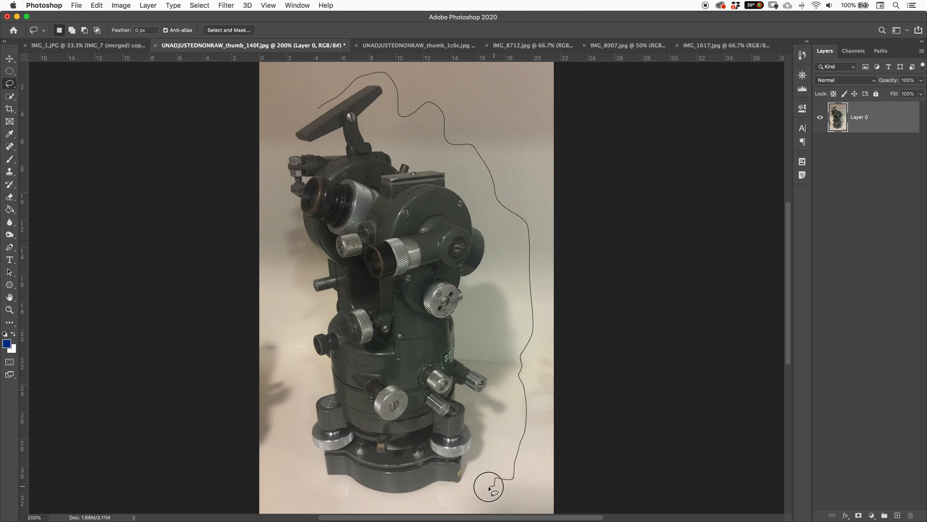
{"action": "left_click_drag", "start_coordinate": [484, 487], "coordinate": [483, 485]}
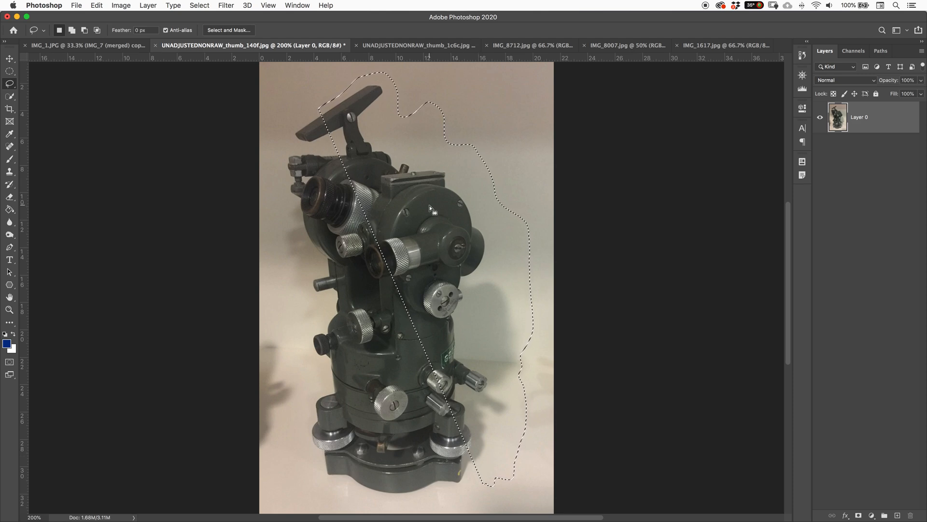
Step: Subtract freehand areas from the lasso selection, cutting away its middle between the mirror and the lower background
{"action": "key", "text": "alt"}
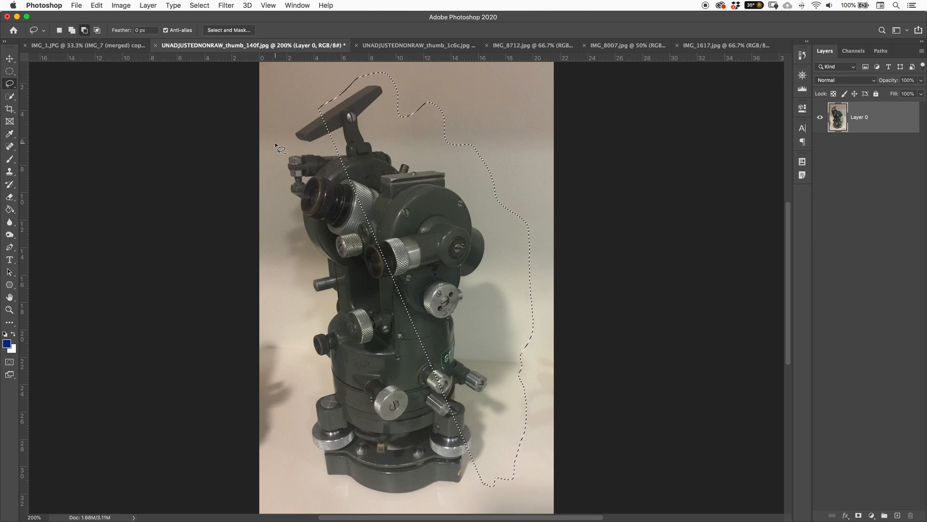
{"action": "mouse_move", "coordinate": [280, 144]}
{"action": "left_mouse_down"}
{"action": "mouse_move", "coordinate": [369, 144]}
{"action": "mouse_move", "coordinate": [483, 246]}
{"action": "mouse_move", "coordinate": [481, 367]}
{"action": "mouse_move", "coordinate": [408, 419]}
{"action": "mouse_move", "coordinate": [311, 219]}
{"action": "left_mouse_up"}
{"action": "key", "text": "alt"}
{"action": "mouse_move", "coordinate": [475, 116]}
{"action": "left_mouse_down"}
{"action": "mouse_move", "coordinate": [554, 252]}
{"action": "mouse_move", "coordinate": [464, 145]}
{"action": "left_mouse_up"}
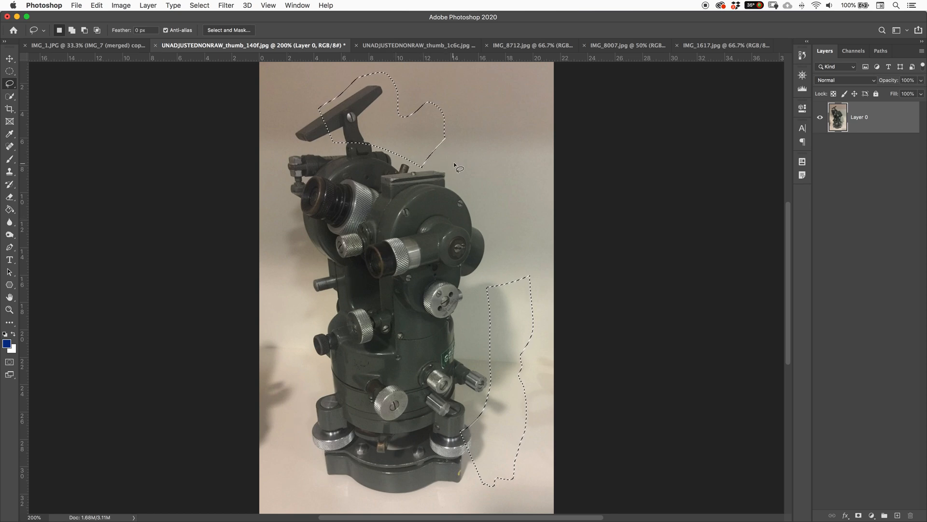
Step: Add two freehand areas to the selection, one across the upper drum's edge and one above the round knob
{"action": "key", "text": "shift"}
{"action": "mouse_move", "coordinate": [453, 163]}
{"action": "left_mouse_down"}
{"action": "mouse_move", "coordinate": [446, 234]}
{"action": "mouse_move", "coordinate": [516, 207]}
{"action": "left_mouse_up"}
{"action": "mouse_move", "coordinate": [422, 254]}
{"action": "left_mouse_down"}
{"action": "mouse_move", "coordinate": [399, 281]}
{"action": "mouse_move", "coordinate": [418, 251]}
{"action": "mouse_move", "coordinate": [405, 248]}
{"action": "left_mouse_up"}
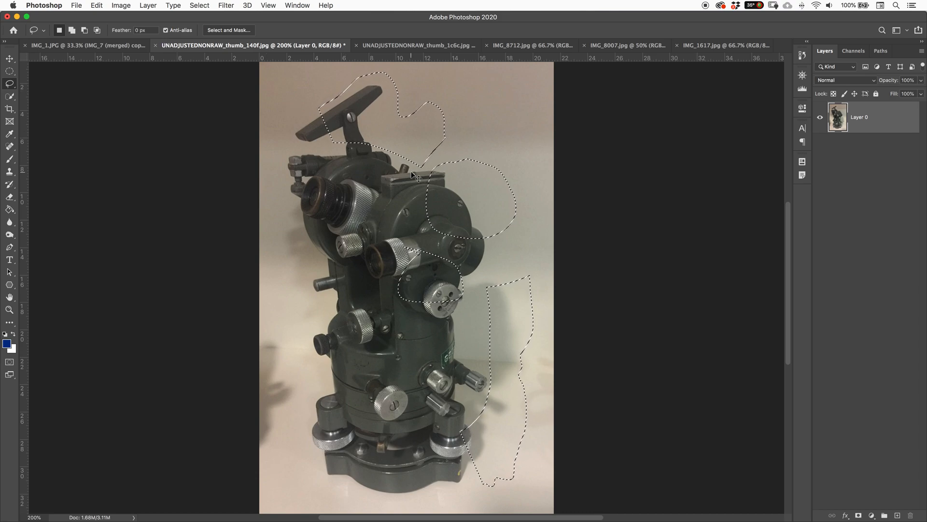
Step: Examine the individual pixels along the boundary between the instrument's dark edge and the background at 12800% zoom
{"action": "key", "text": "super+equal"}
{"action": "key", "text": "super+equal"}
{"action": "key", "text": "super+equal"}
{"action": "key", "text": "super+equal"}
{"action": "key", "text": "super+equal"}
{"action": "key", "text": "super+equal"}
{"action": "left_click_drag", "start_coordinate": [672, 154], "coordinate": [481, 418]}
{"action": "key", "text": "super+equal"}
{"action": "key", "text": "super+equal"}
{"action": "key", "text": "super+equal"}
{"action": "key", "text": "super+equal"}
{"action": "key", "text": "super+equal"}
{"action": "key", "text": "super+equal"}
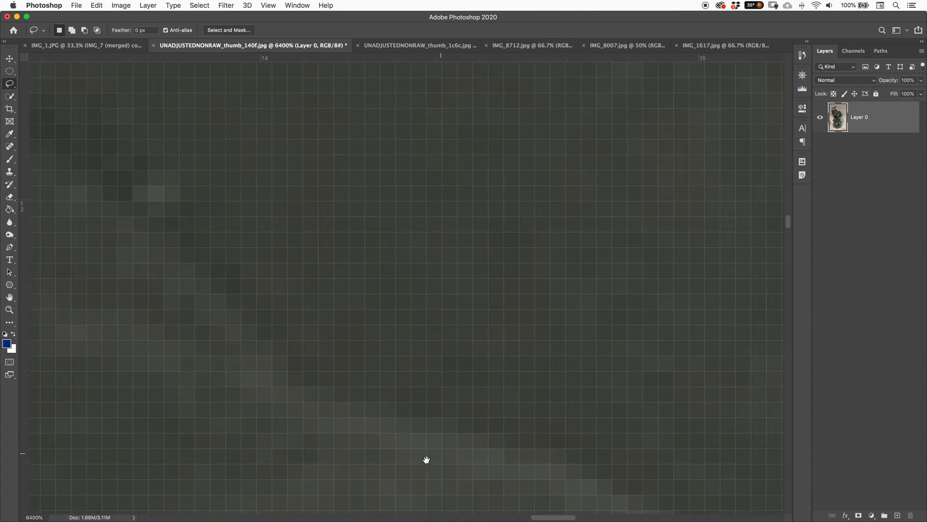
{"action": "left_click_drag", "start_coordinate": [676, 125], "coordinate": [242, 360]}
{"action": "key", "text": "super+equal"}
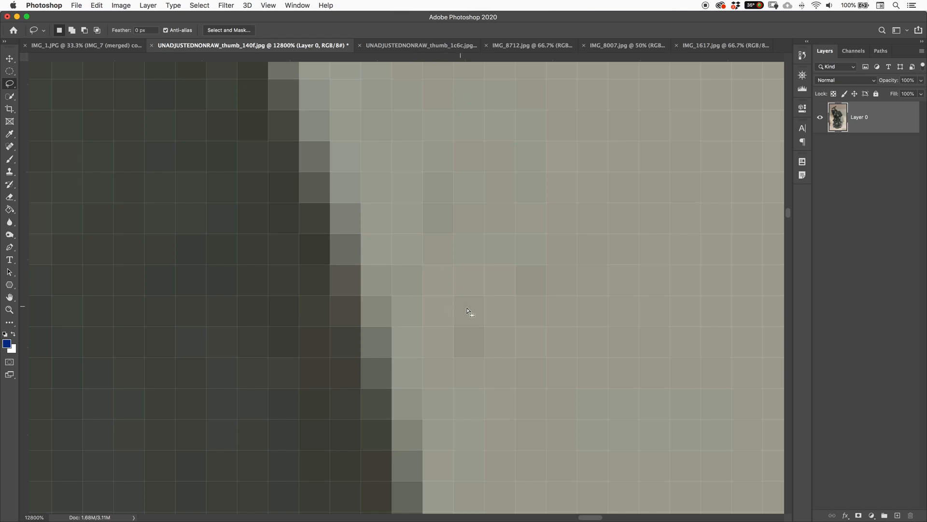
Step: Clear the freehand selections and fit the whole photo in the window
{"action": "key", "text": "super+minus"}
{"action": "key", "text": "super+minus"}
{"action": "key", "text": "super+minus"}
{"action": "key", "text": "super+minus"}
{"action": "key", "text": "super+minus"}
{"action": "key", "text": "super+minus"}
{"action": "key", "text": "super+minus"}
{"action": "key", "text": "super+minus"}
{"action": "key", "text": "super+minus"}
{"action": "key", "text": "super+minus"}
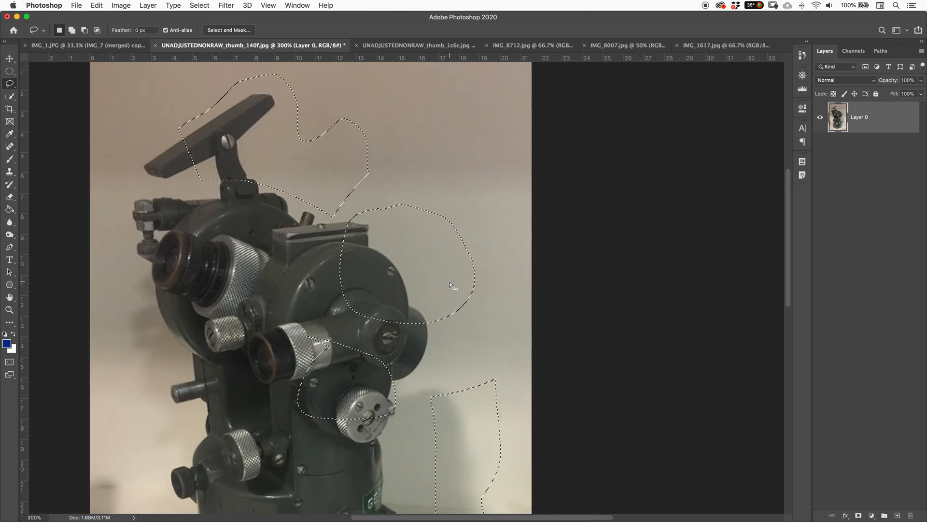
{"action": "key", "text": "super+d"}
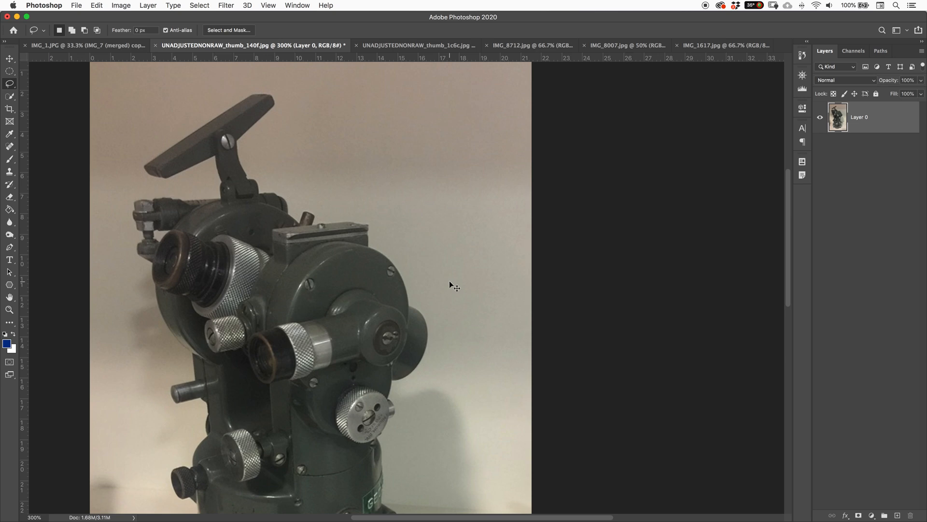
{"action": "key", "text": "super+0"}
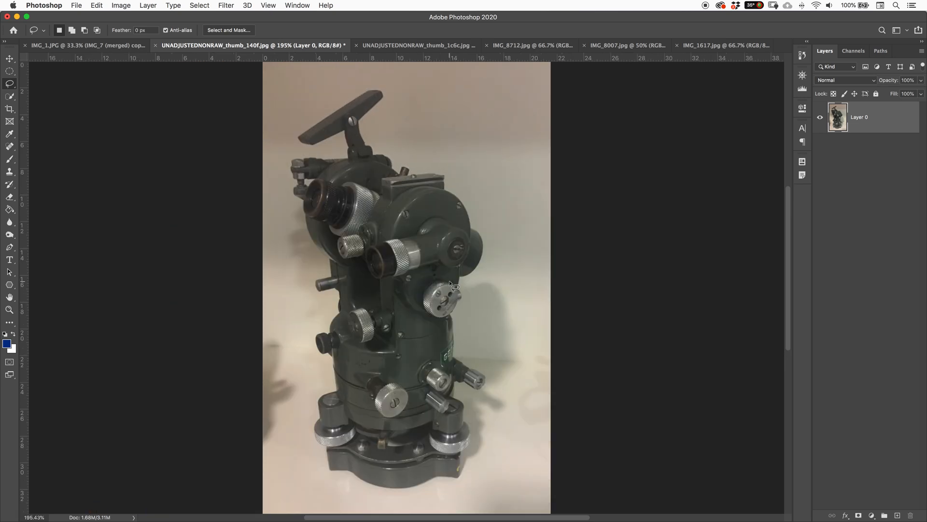
Step: Try freehand Lasso selections around the mirror at the top of the instrument, and clear them
{"action": "left_click_drag", "start_coordinate": [11, 85], "coordinate": [61, 85]}
{"action": "mouse_move", "coordinate": [369, 91]}
{"action": "left_mouse_down"}
{"action": "mouse_move", "coordinate": [298, 138]}
{"action": "mouse_move", "coordinate": [314, 145]}
{"action": "mouse_move", "coordinate": [346, 154]}
{"action": "left_mouse_up"}
{"action": "key", "text": "super+d"}
{"action": "mouse_move", "coordinate": [368, 80]}
{"action": "left_mouse_down"}
{"action": "mouse_move", "coordinate": [294, 118]}
{"action": "mouse_move", "coordinate": [283, 141]}
{"action": "mouse_move", "coordinate": [338, 174]}
{"action": "mouse_move", "coordinate": [384, 138]}
{"action": "mouse_move", "coordinate": [411, 85]}
{"action": "mouse_move", "coordinate": [374, 75]}
{"action": "left_mouse_up"}
{"action": "key", "text": "super+d"}
Step: Trace the instrument with the Magnetic Lasso from the mirror along its outer edge and through the body to the lower knurled knobs
{"action": "left_click", "coordinate": [8, 85]}
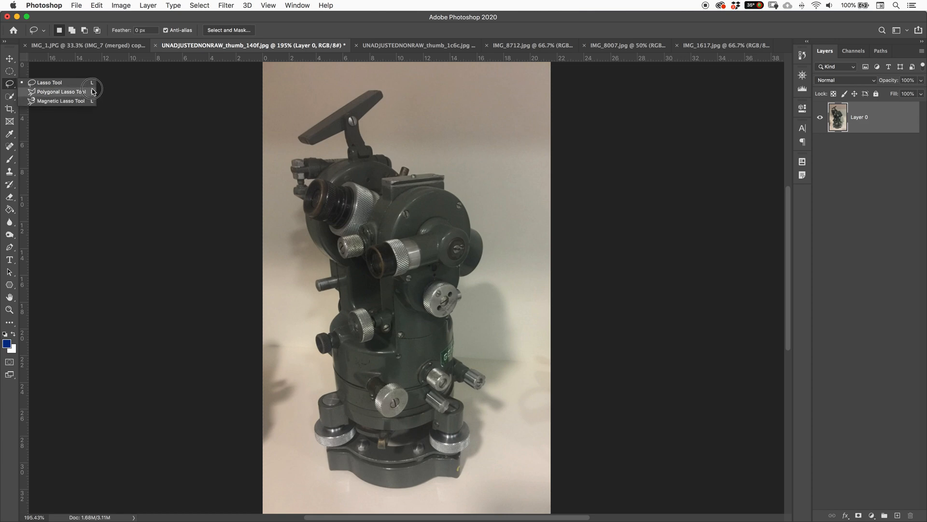
{"action": "left_click", "coordinate": [9, 71]}
{"action": "left_click", "coordinate": [9, 83]}
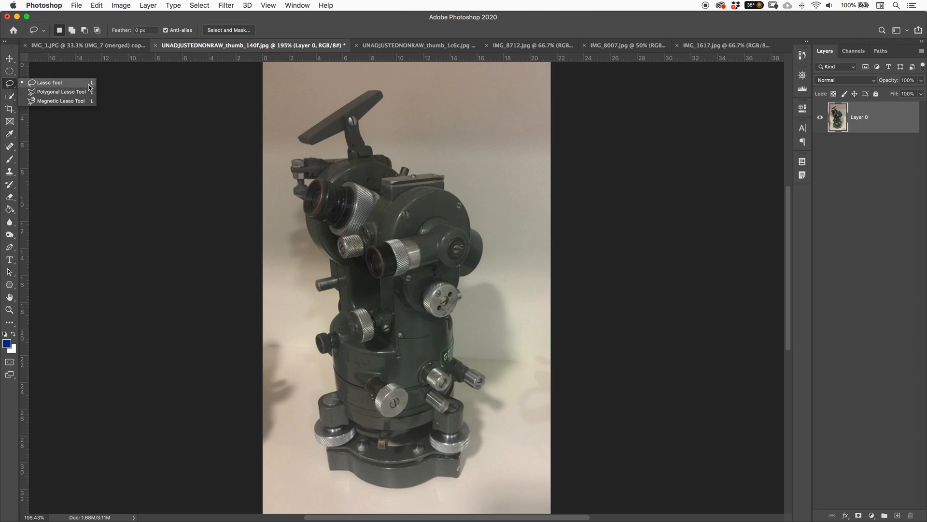
{"action": "left_click", "coordinate": [287, 103]}
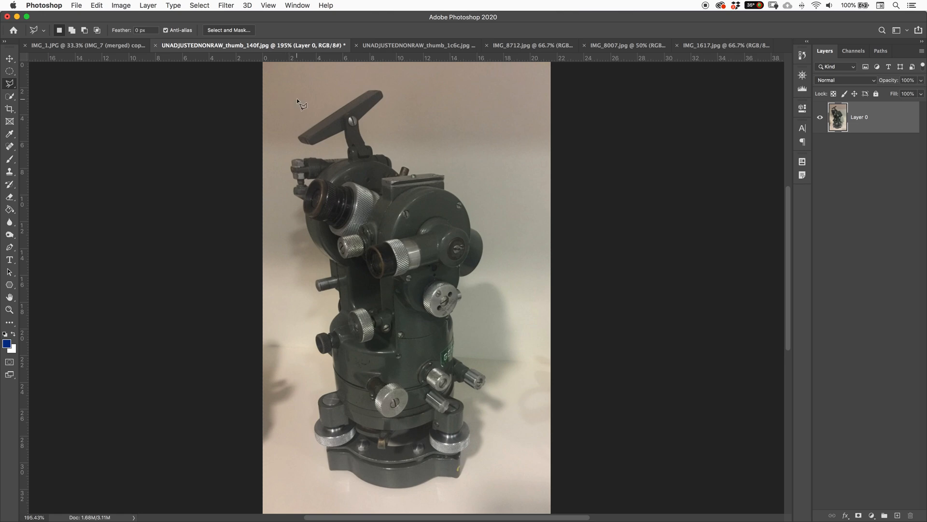
{"action": "key", "text": "shift+l"}
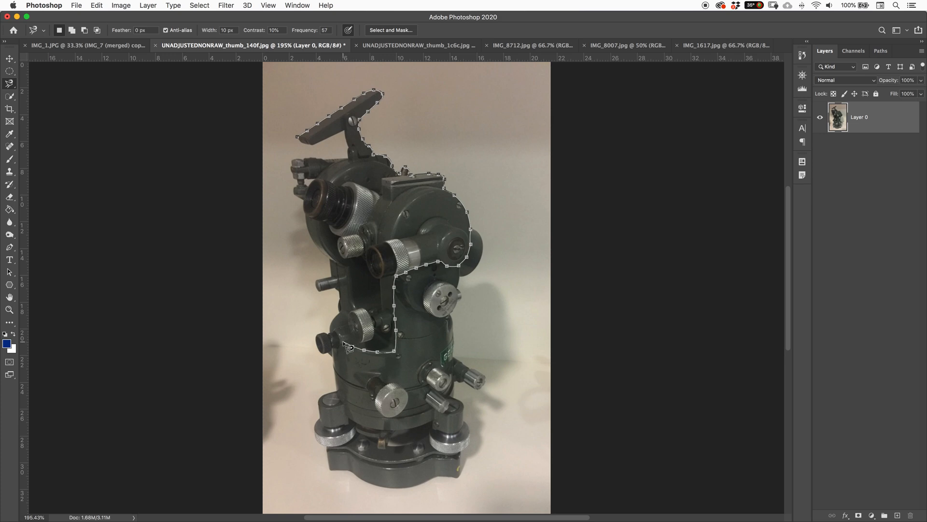
{"action": "scroll", "coordinate": [347, 345], "scroll_direction": "up", "scroll_amount": 5}
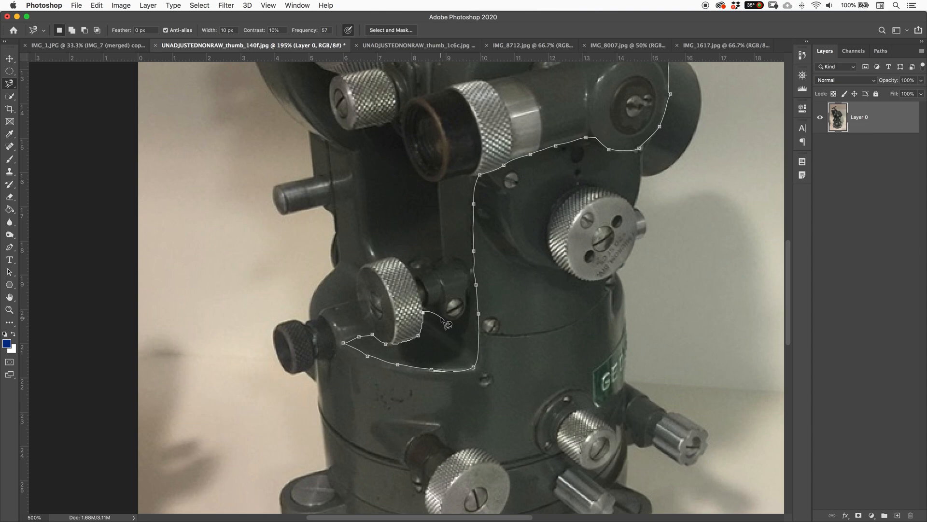
{"action": "key", "text": "super+plus"}
{"action": "key", "text": "super+plus"}
{"action": "mouse_move", "coordinate": [449, 280]}
{"action": "left_mouse_down"}
{"action": "mouse_move", "coordinate": [248, 449]}
{"action": "mouse_move", "coordinate": [266, 431]}
{"action": "mouse_move", "coordinate": [301, 250]}
{"action": "left_mouse_up"}
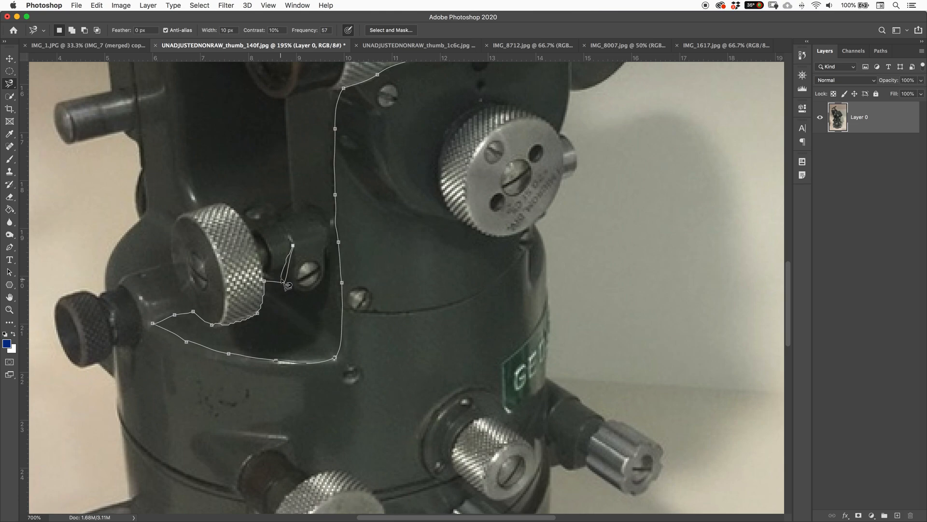
Step: Remove the latest Magnetic Lasso anchor points one by one, back to the upper part of the instrument
{"action": "key", "text": "BackSpace"}
{"action": "key", "text": "BackSpace"}
{"action": "key", "text": "BackSpace"}
{"action": "key", "text": "BackSpace"}
{"action": "key", "text": "BackSpace"}
{"action": "key", "text": "BackSpace"}
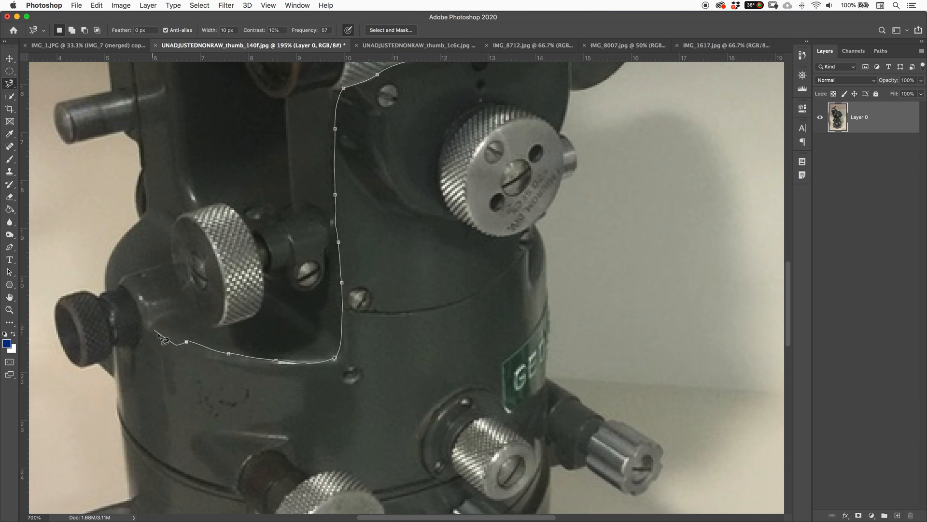
{"action": "key", "text": "BackSpace"}
{"action": "key", "text": "BackSpace"}
{"action": "key", "text": "BackSpace"}
{"action": "key", "text": "BackSpace"}
{"action": "key", "text": "BackSpace"}
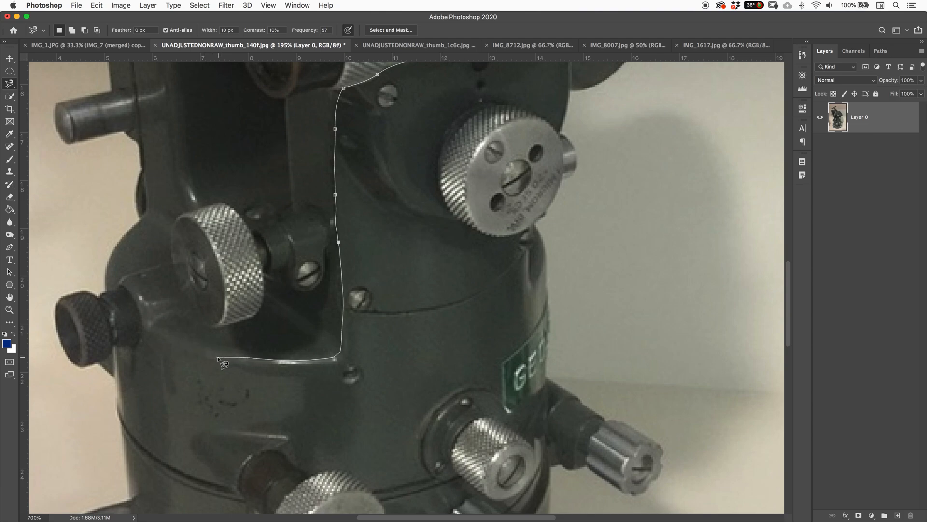
{"action": "key", "text": "BackSpace"}
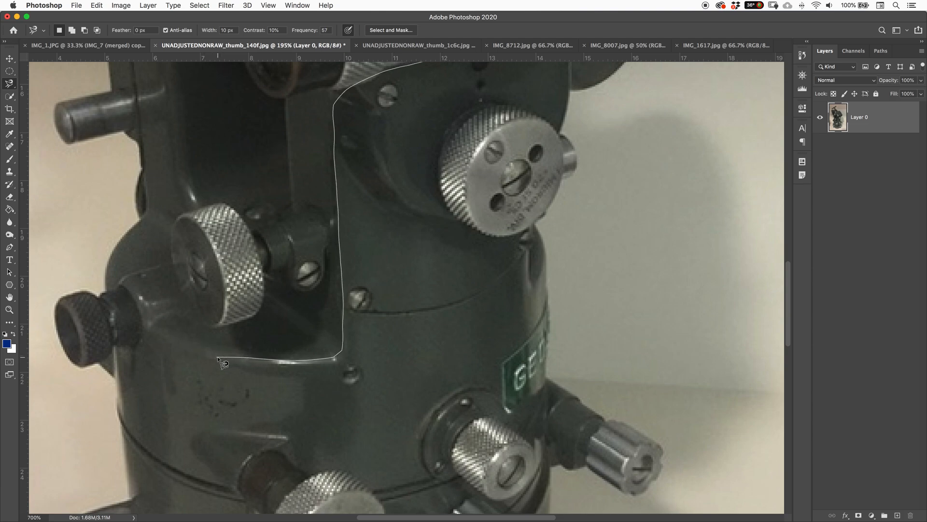
{"action": "scroll", "coordinate": [221, 361], "scroll_direction": "down", "scroll_amount": 3}
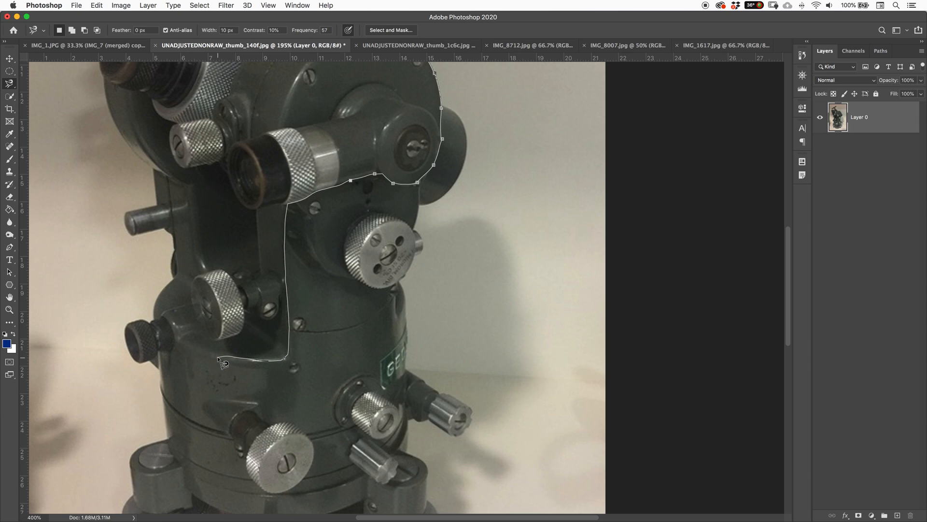
{"action": "key", "text": "alt+BackSpace"}
{"action": "key", "text": "alt+BackSpace"}
{"action": "key", "text": "alt+BackSpace"}
{"action": "key", "text": "alt+BackSpace"}
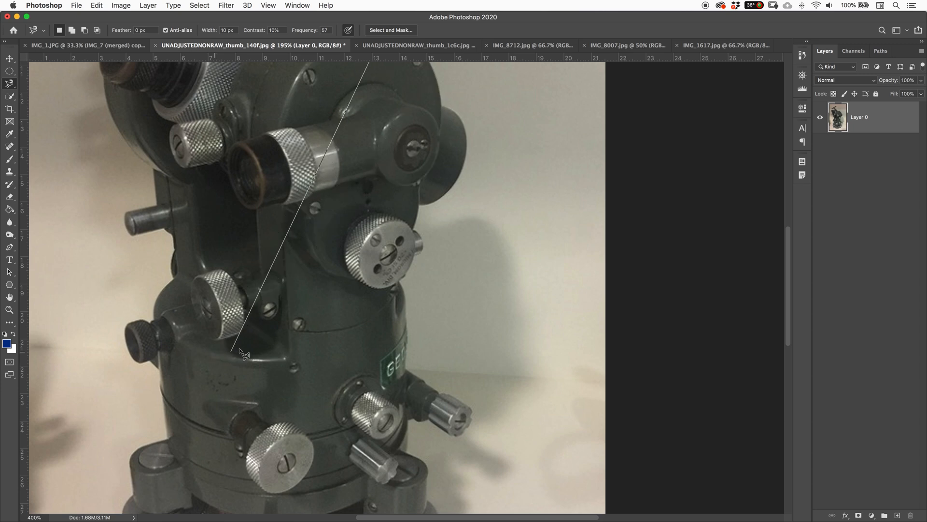
{"action": "key", "text": "BackSpace"}
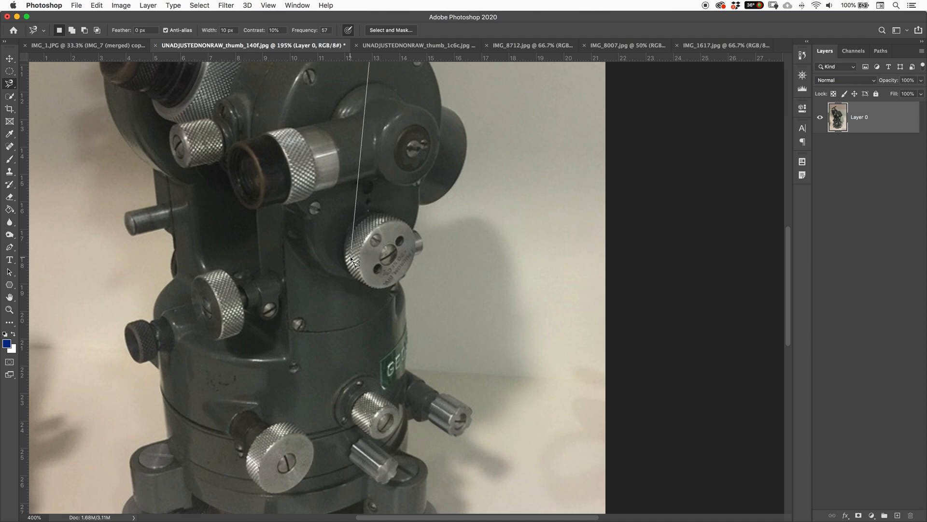
Step: Close the remaining magnetic path at the round dial into a selection, and clear it
{"action": "double_click", "coordinate": [350, 258]}
{"action": "left_click_drag", "start_coordinate": [351, 258], "coordinate": [380, 357]}
{"action": "key", "text": "super+z"}
{"action": "key", "text": "super+minus"}
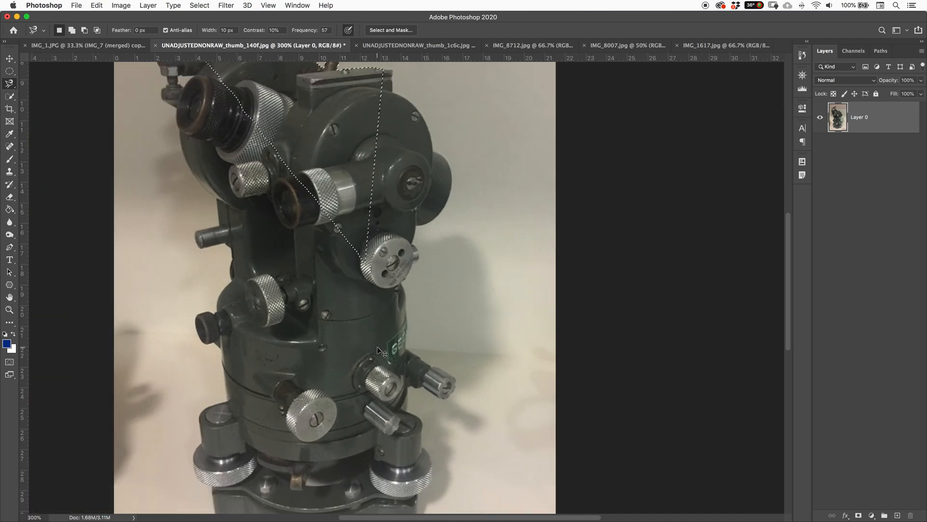
{"action": "key", "text": "super+d"}
Step: Start a Polygonal Lasso outline with straight segments across the background and the instrument's upper half
{"action": "left_click_drag", "start_coordinate": [370, 171], "coordinate": [380, 269]}
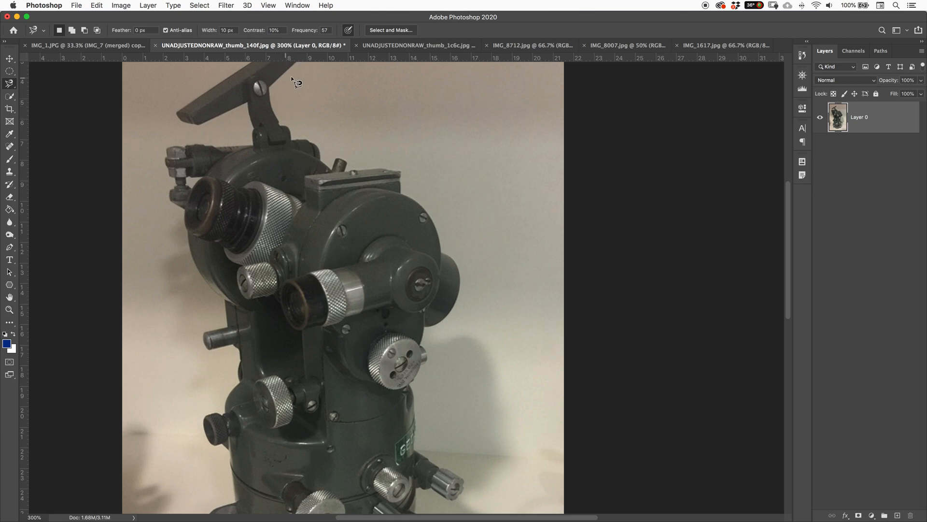
{"action": "left_click", "coordinate": [6, 85]}
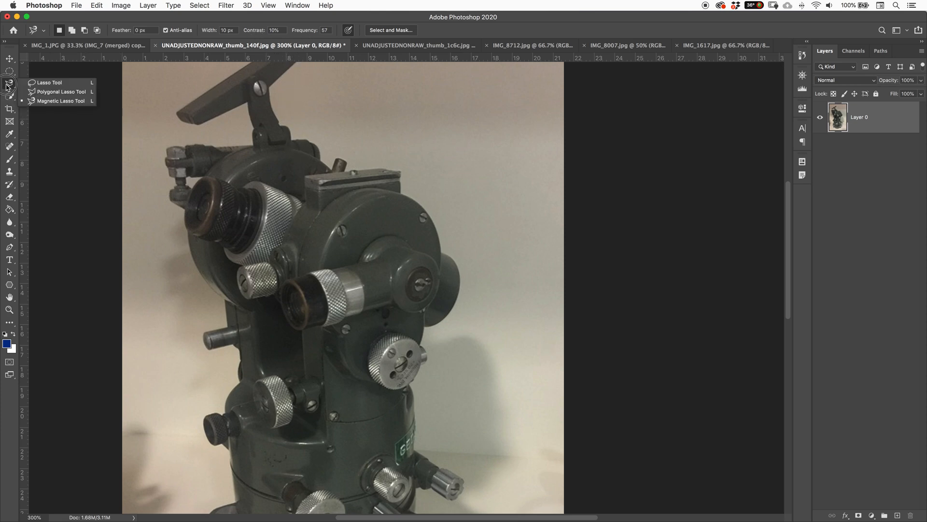
{"action": "left_click", "coordinate": [51, 92]}
{"action": "left_click", "coordinate": [338, 120]}
{"action": "left_click", "coordinate": [528, 324]}
{"action": "left_click", "coordinate": [461, 427]}
{"action": "left_click", "coordinate": [452, 282]}
{"action": "left_click", "coordinate": [460, 222]}
{"action": "left_click", "coordinate": [372, 190]}
{"action": "left_click", "coordinate": [137, 284]}
{"action": "left_click", "coordinate": [157, 166]}
{"action": "left_click", "coordinate": [225, 138]}
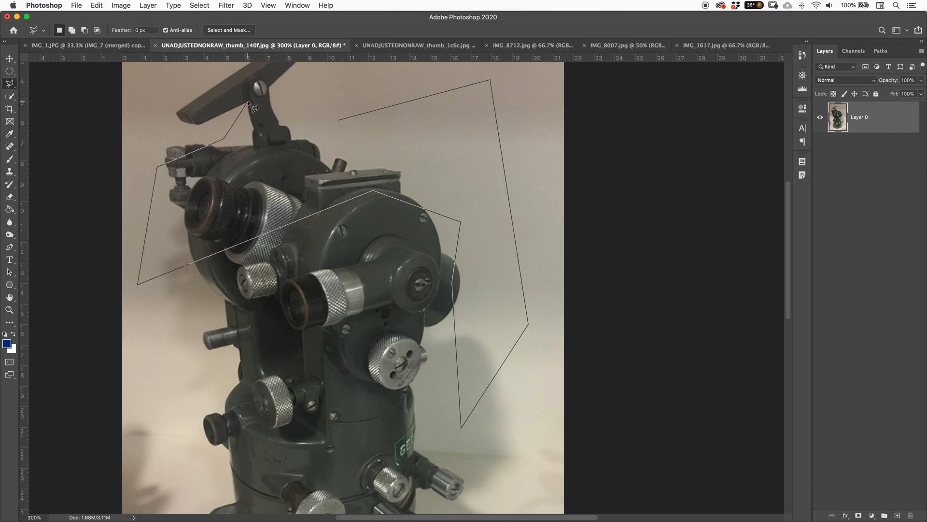
{"action": "left_click", "coordinate": [257, 134]}
Step: Remove the latest polygon points, back to the outline's second corner in the upper background
{"action": "key", "text": "BackSpace"}
{"action": "key", "text": "BackSpace"}
{"action": "key", "text": "BackSpace"}
{"action": "key", "text": "BackSpace"}
{"action": "key", "text": "BackSpace"}
{"action": "key", "text": "BackSpace"}
{"action": "key", "text": "BackSpace"}
{"action": "key", "text": "BackSpace"}
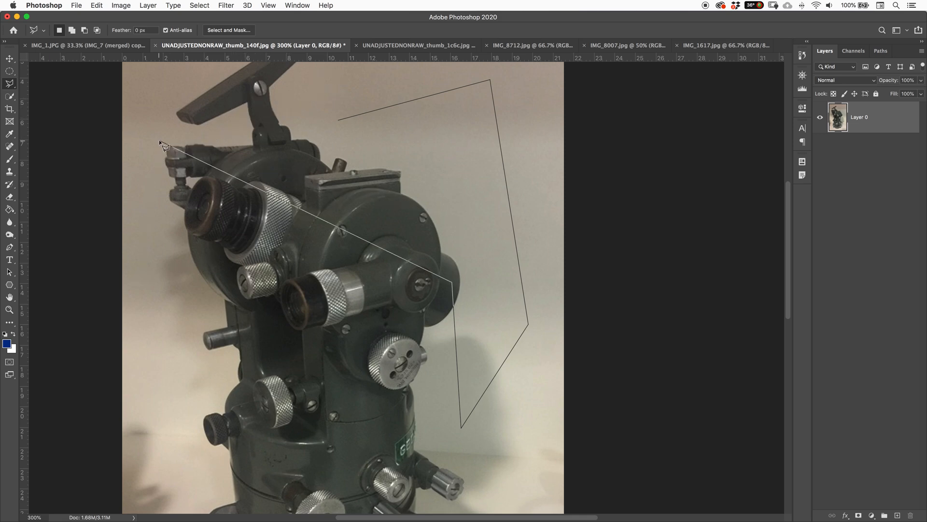
{"action": "key", "text": "BackSpace"}
Step: Continue the polygon outline down the background beside the instrument and close it into a selection
{"action": "left_click", "coordinate": [506, 181]}
{"action": "left_click", "coordinate": [503, 249]}
{"action": "left_click", "coordinate": [472, 346]}
{"action": "left_click", "coordinate": [535, 352]}
{"action": "left_click", "coordinate": [426, 413]}
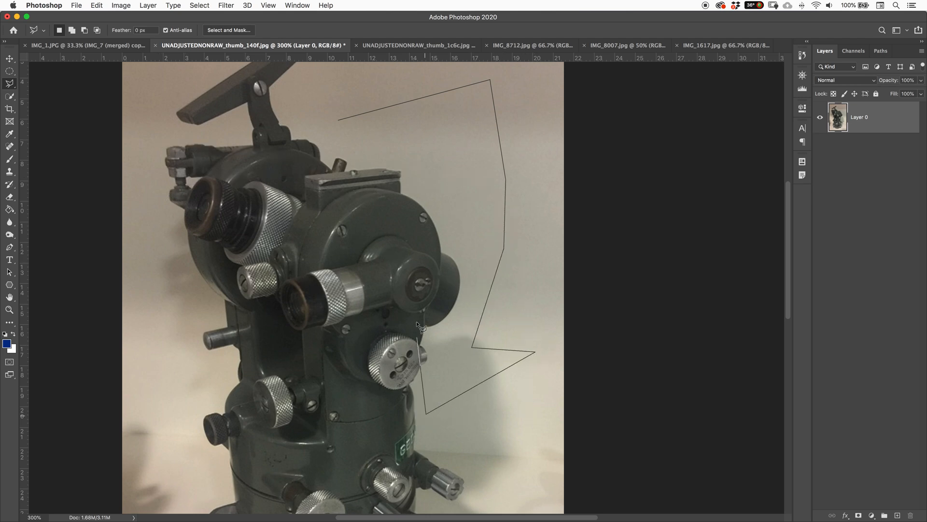
{"action": "left_click", "coordinate": [456, 275]}
{"action": "double_click", "coordinate": [445, 160]}
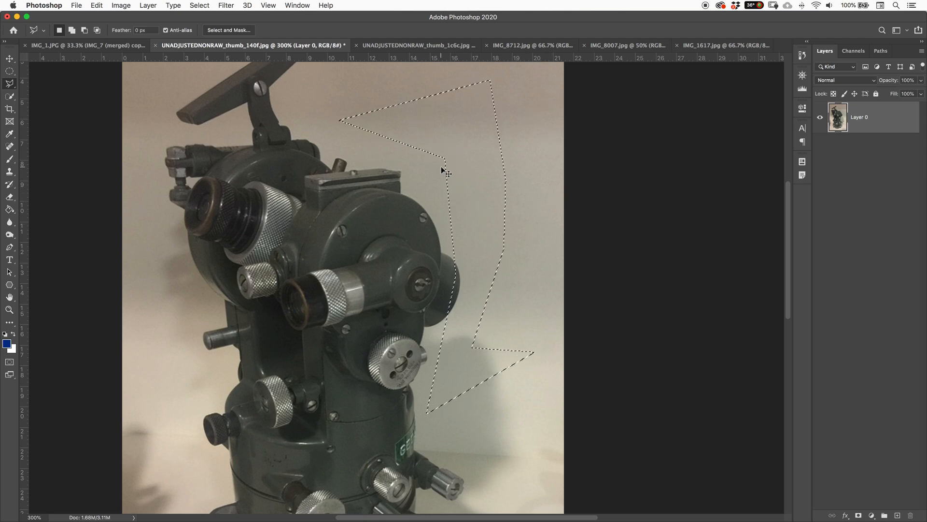
Step: Subtract a polygonal area from the selection's inner edge above the objective drum
{"action": "left_click", "coordinate": [439, 162], "text": "alt"}
{"action": "left_click", "coordinate": [466, 159]}
{"action": "left_click", "coordinate": [477, 225]}
{"action": "left_click", "coordinate": [383, 225]}
{"action": "double_click", "coordinate": [394, 190]}
Step: Add a polygonal area to the selection's outer upper edge, and clear the whole selection
{"action": "left_click", "coordinate": [508, 107], "text": "alt"}
{"action": "left_click", "coordinate": [540, 163]}
{"action": "left_click", "coordinate": [485, 176]}
{"action": "left_click", "coordinate": [448, 132]}
{"action": "double_click", "coordinate": [497, 115]}
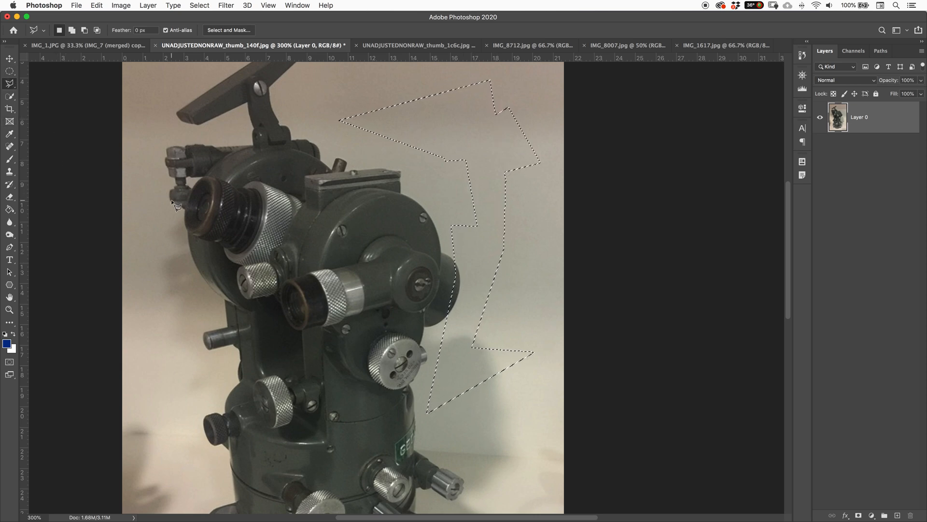
{"action": "key", "text": "super+d"}
Step: Outline the tilted mirror at 700% zoom with the Polygonal Lasso and close it into a selection beside the screw
{"action": "scroll", "coordinate": [309, 215], "scroll_direction": "up", "scroll_amount": 4}
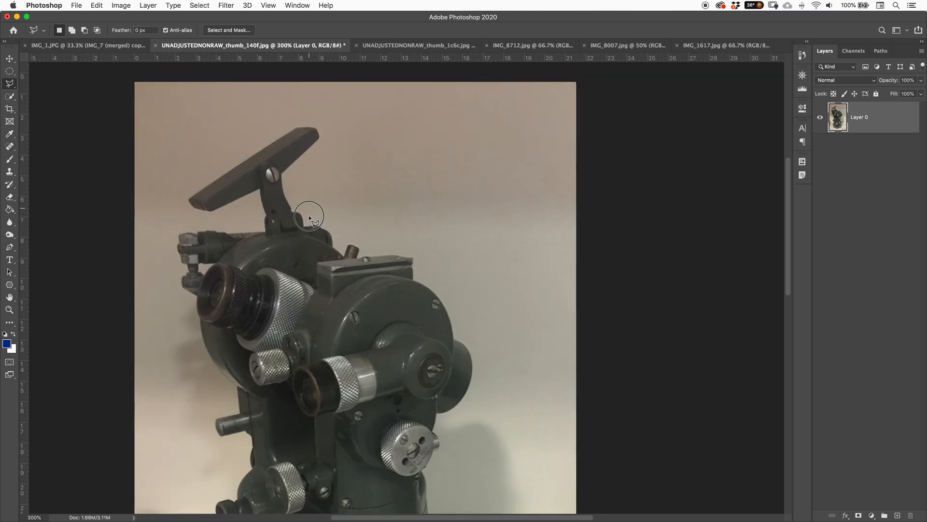
{"action": "left_click", "coordinate": [259, 191]}
{"action": "scroll", "coordinate": [248, 197], "scroll_direction": "up", "scroll_amount": 3}
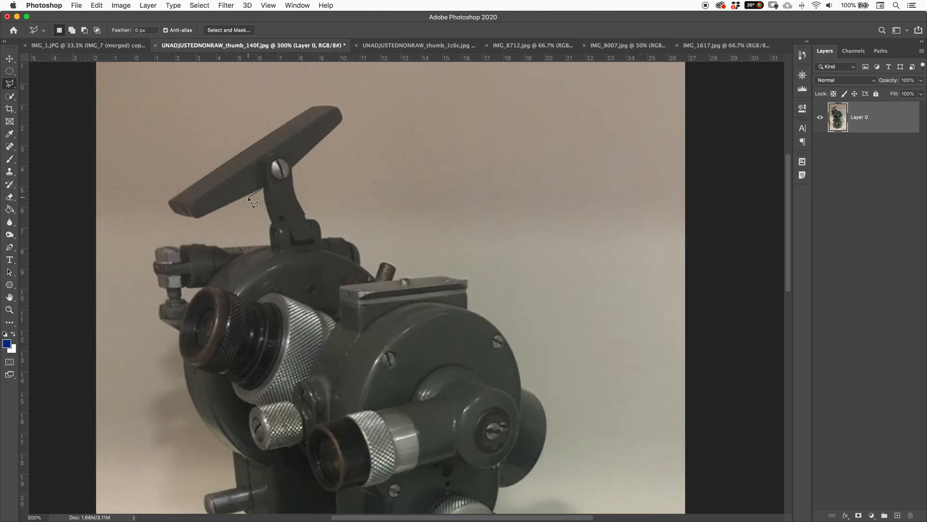
{"action": "scroll", "coordinate": [248, 197], "scroll_direction": "up", "scroll_amount": 1}
{"action": "left_click_drag", "start_coordinate": [248, 197], "coordinate": [325, 216]}
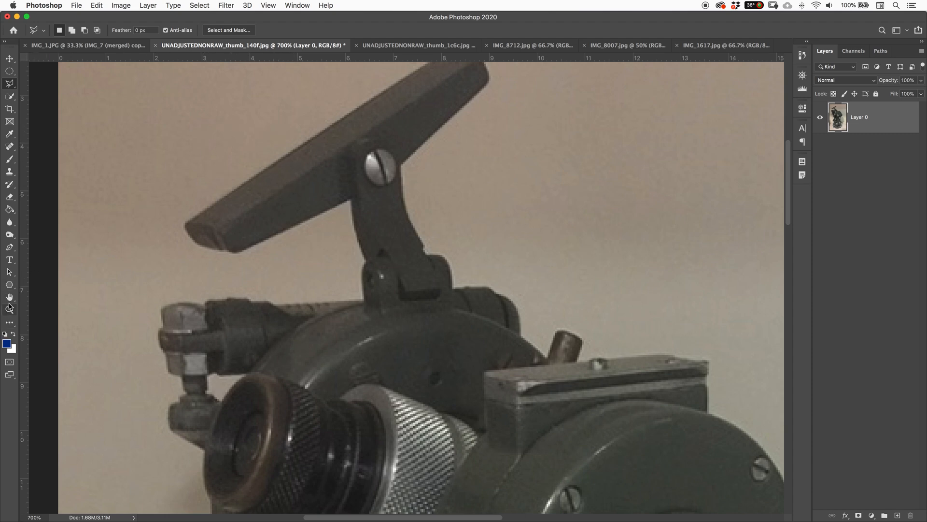
{"action": "mouse_move", "coordinate": [274, 199]}
{"action": "left_mouse_down"}
{"action": "mouse_move", "coordinate": [296, 180]}
{"action": "mouse_move", "coordinate": [300, 211]}
{"action": "mouse_move", "coordinate": [320, 194]}
{"action": "mouse_move", "coordinate": [335, 203]}
{"action": "left_mouse_up"}
{"action": "left_click", "coordinate": [335, 195]}
{"action": "left_click", "coordinate": [358, 245]}
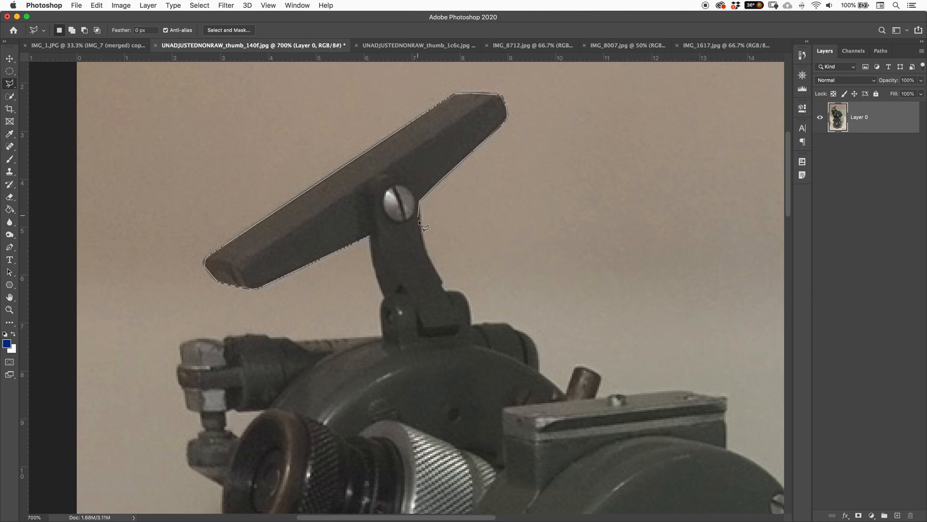
{"action": "key", "text": "space"}
{"action": "mouse_move", "coordinate": [477, 317]}
{"action": "left_mouse_down"}
{"action": "mouse_move", "coordinate": [443, 161]}
{"action": "mouse_move", "coordinate": [459, 98]}
{"action": "mouse_move", "coordinate": [470, 304]}
{"action": "left_mouse_up"}
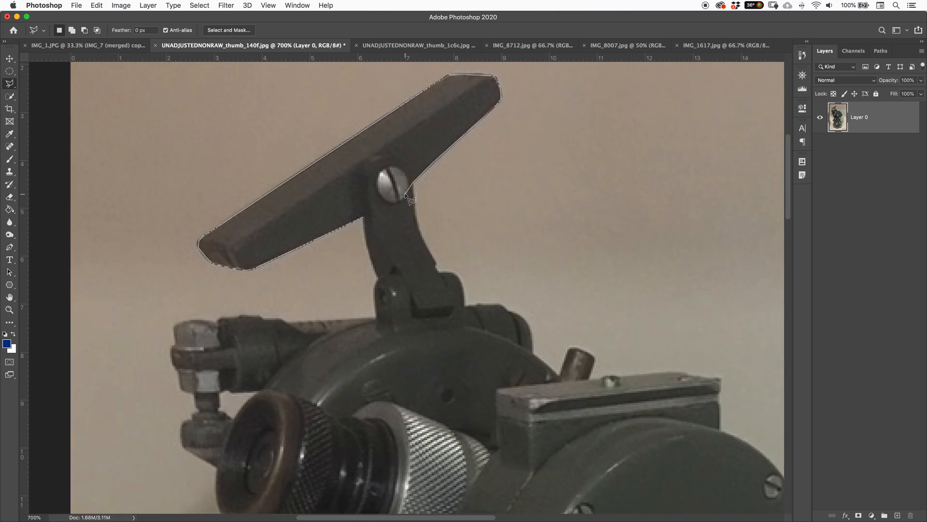
{"action": "double_click", "coordinate": [405, 195]}
Step: Try to add a rough polygonal area over the mirror's support arm and the nearby background to the selection
{"action": "key", "text": "space"}
{"action": "left_click_drag", "start_coordinate": [426, 223], "coordinate": [358, 215]}
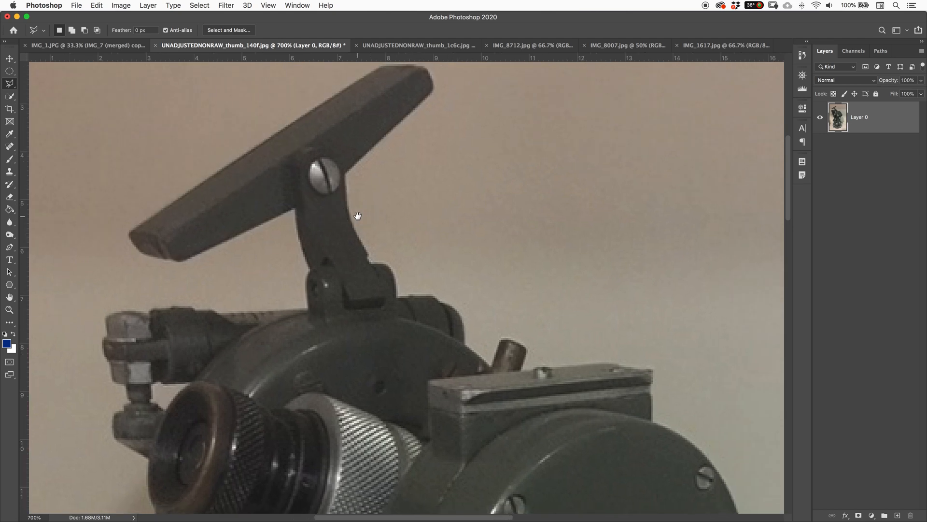
{"action": "left_click", "coordinate": [344, 176]}
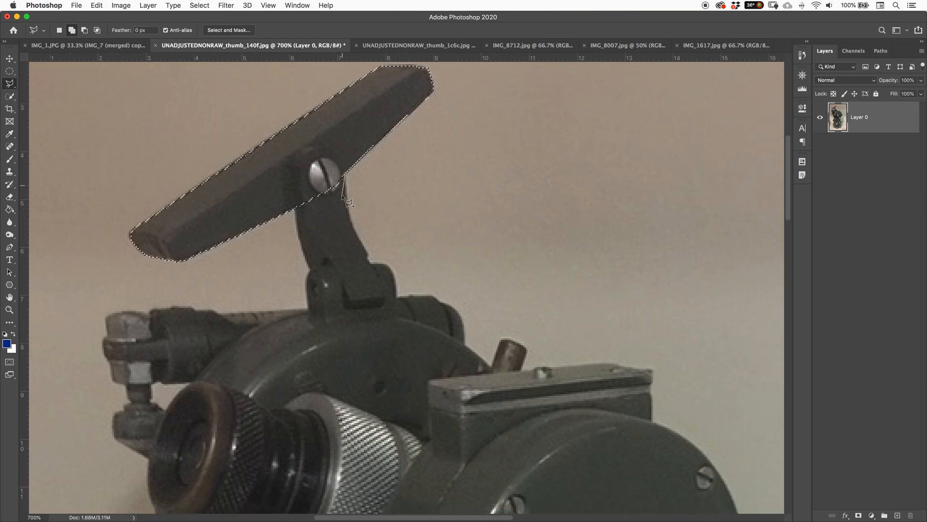
{"action": "left_click", "coordinate": [347, 201]}
{"action": "left_click", "coordinate": [354, 230]}
{"action": "left_click", "coordinate": [369, 256]}
{"action": "left_click", "coordinate": [377, 274]}
{"action": "left_click", "coordinate": [434, 293]}
{"action": "left_click", "coordinate": [476, 284]}
{"action": "left_click", "coordinate": [485, 244]}
{"action": "left_click", "coordinate": [524, 362]}
{"action": "left_click", "coordinate": [357, 402]}
{"action": "left_click", "coordinate": [414, 228]}
{"action": "left_click", "coordinate": [361, 236]}
{"action": "double_click", "coordinate": [400, 203]}
{"action": "key", "text": "super+z"}
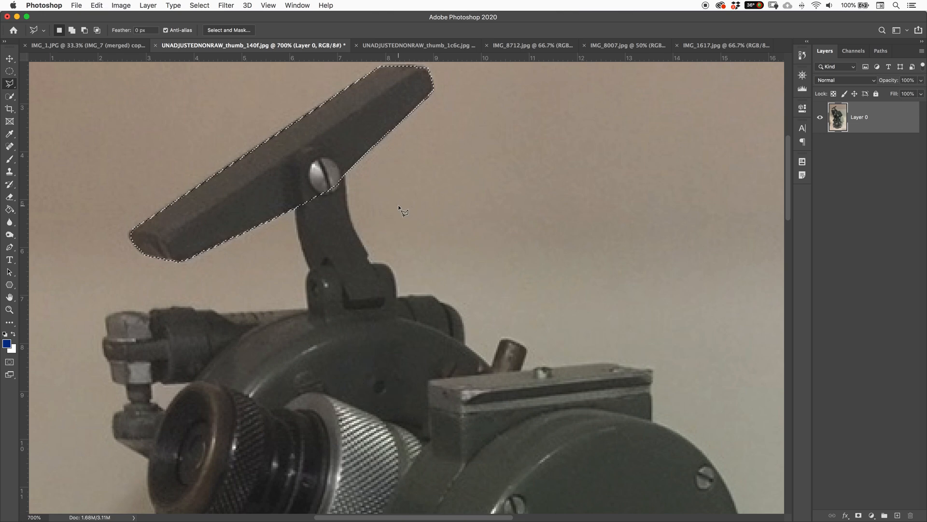
Step: Add the mirror's support arm to the selection with a polygon following its edges from the screw to the hinge
{"action": "key", "text": "shift"}
{"action": "left_click", "coordinate": [344, 172], "text": "shift"}
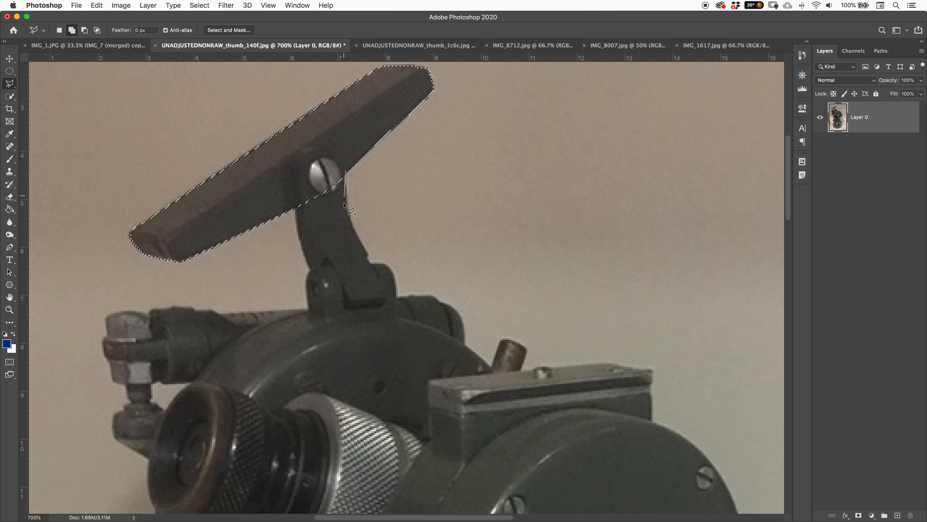
{"action": "left_click", "coordinate": [382, 299]}
{"action": "left_click", "coordinate": [365, 308]}
{"action": "left_click", "coordinate": [306, 282]}
{"action": "left_click", "coordinate": [311, 269]}
{"action": "left_click", "coordinate": [305, 258]}
{"action": "left_click", "coordinate": [301, 249]}
{"action": "left_click", "coordinate": [300, 239]}
{"action": "left_click", "coordinate": [296, 196]}
{"action": "left_click", "coordinate": [340, 153]}
Step: Show the mirror and arm selection at 200% zoom, and clear it
{"action": "key", "text": "super+minus"}
{"action": "key", "text": "super+minus"}
{"action": "key", "text": "super+minus"}
{"action": "key", "text": "super+minus"}
{"action": "key", "text": "super+minus"}
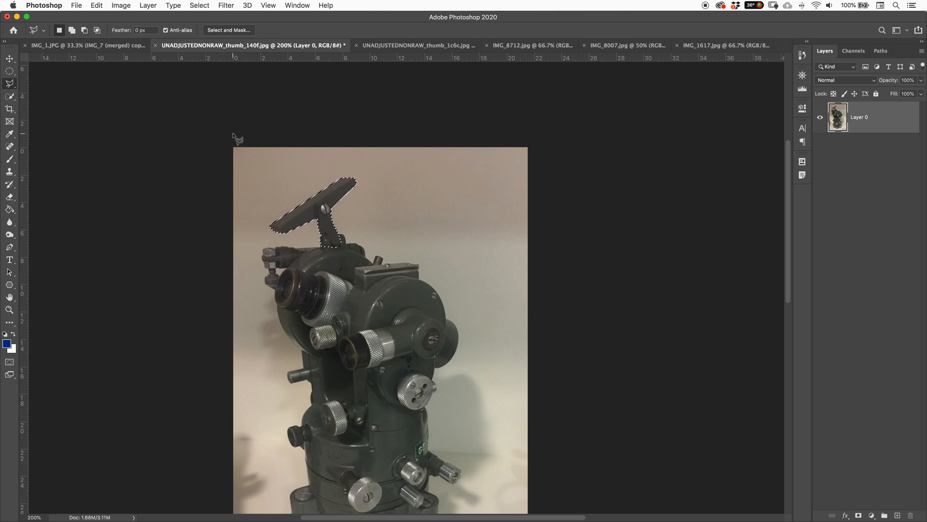
{"action": "key", "text": "super+d"}
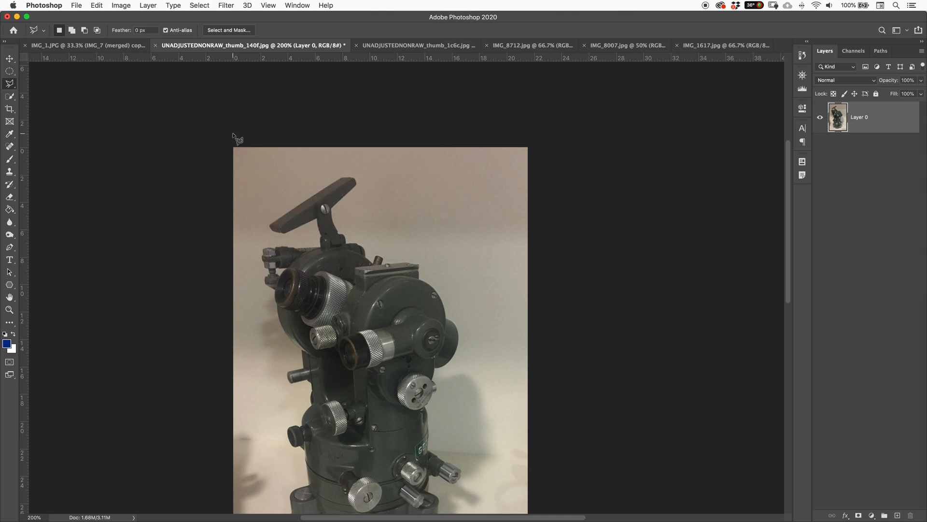